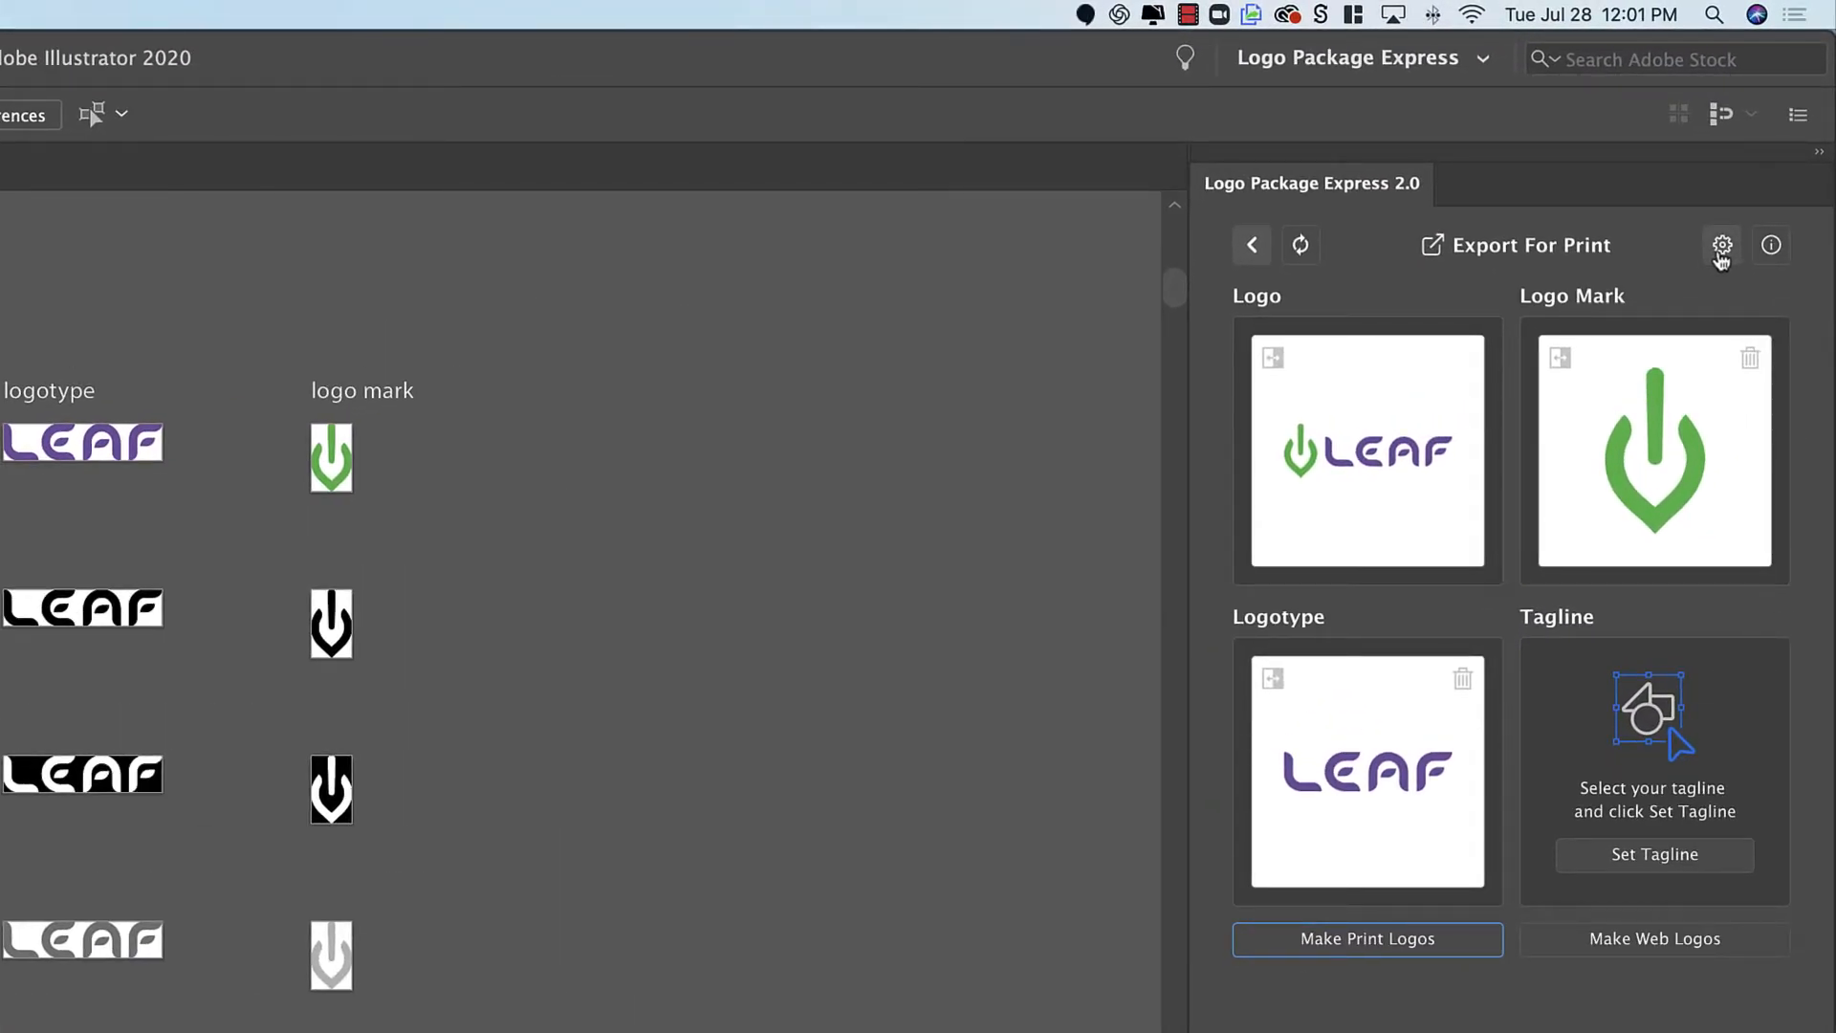
Open the export settings and check the print and web file formats before going to the scale settings
left_click(1721, 248)
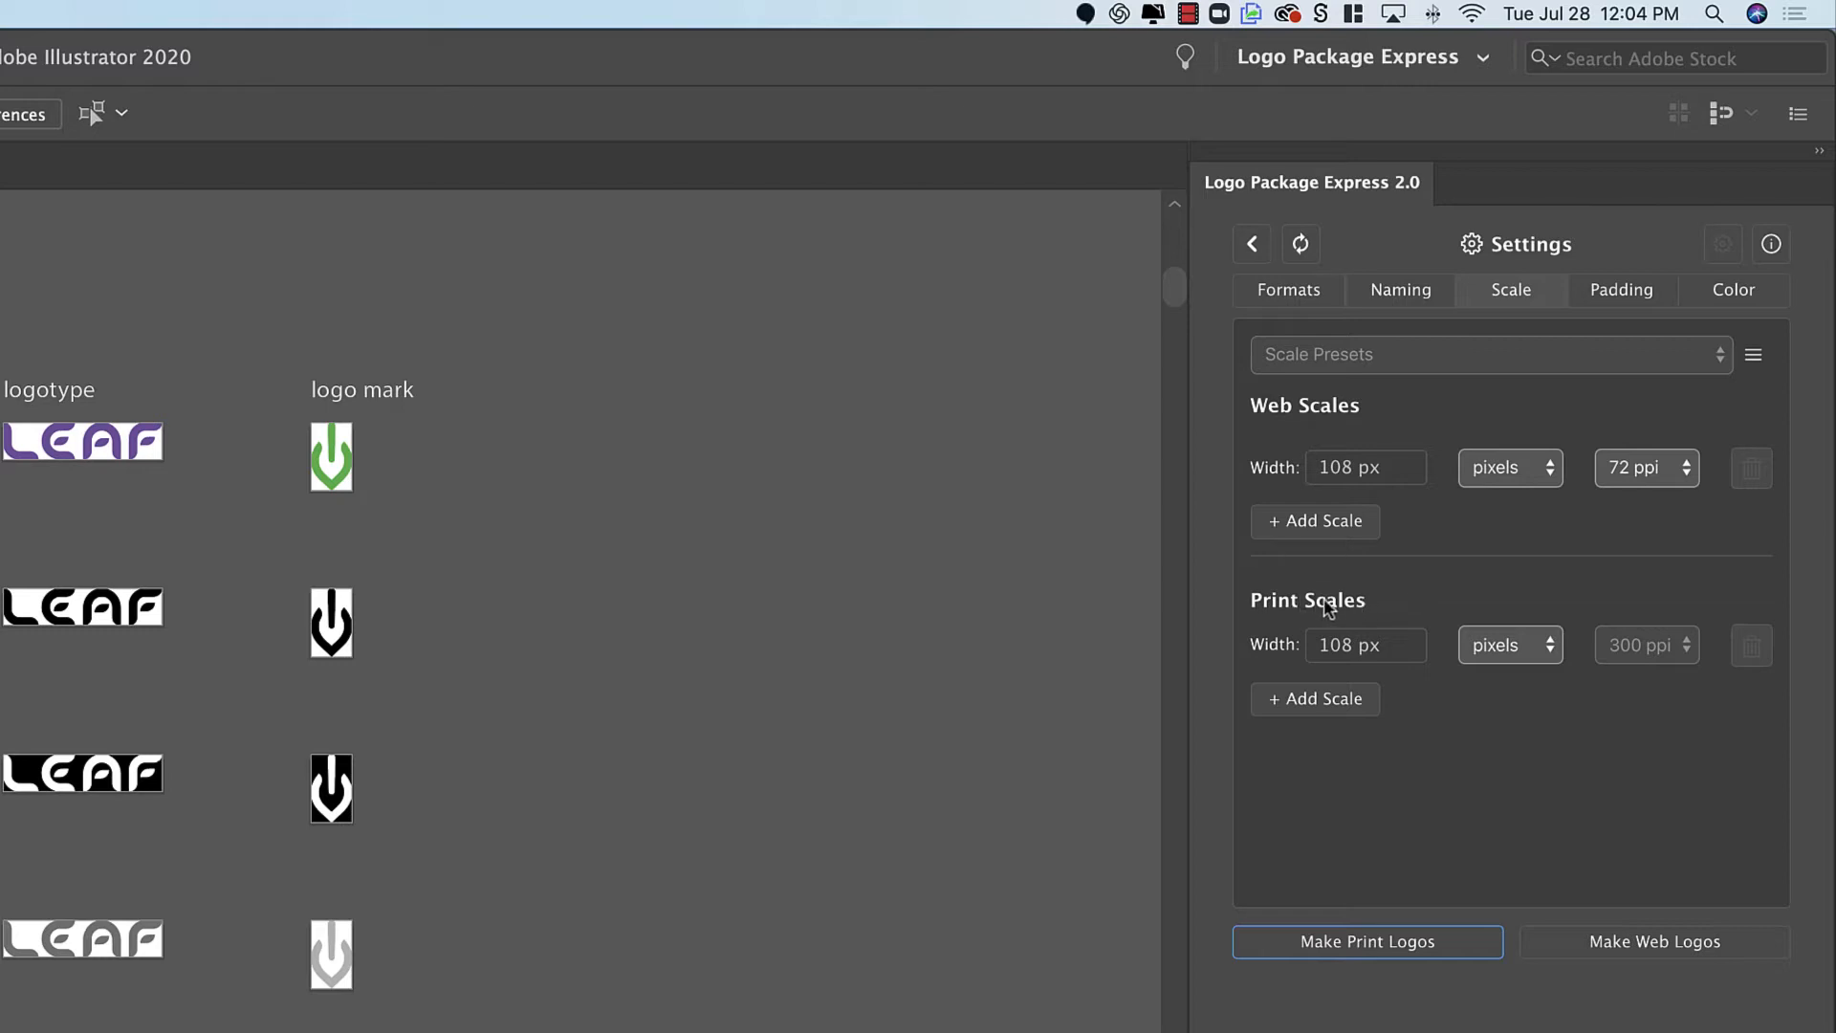
left_click(1298, 289)
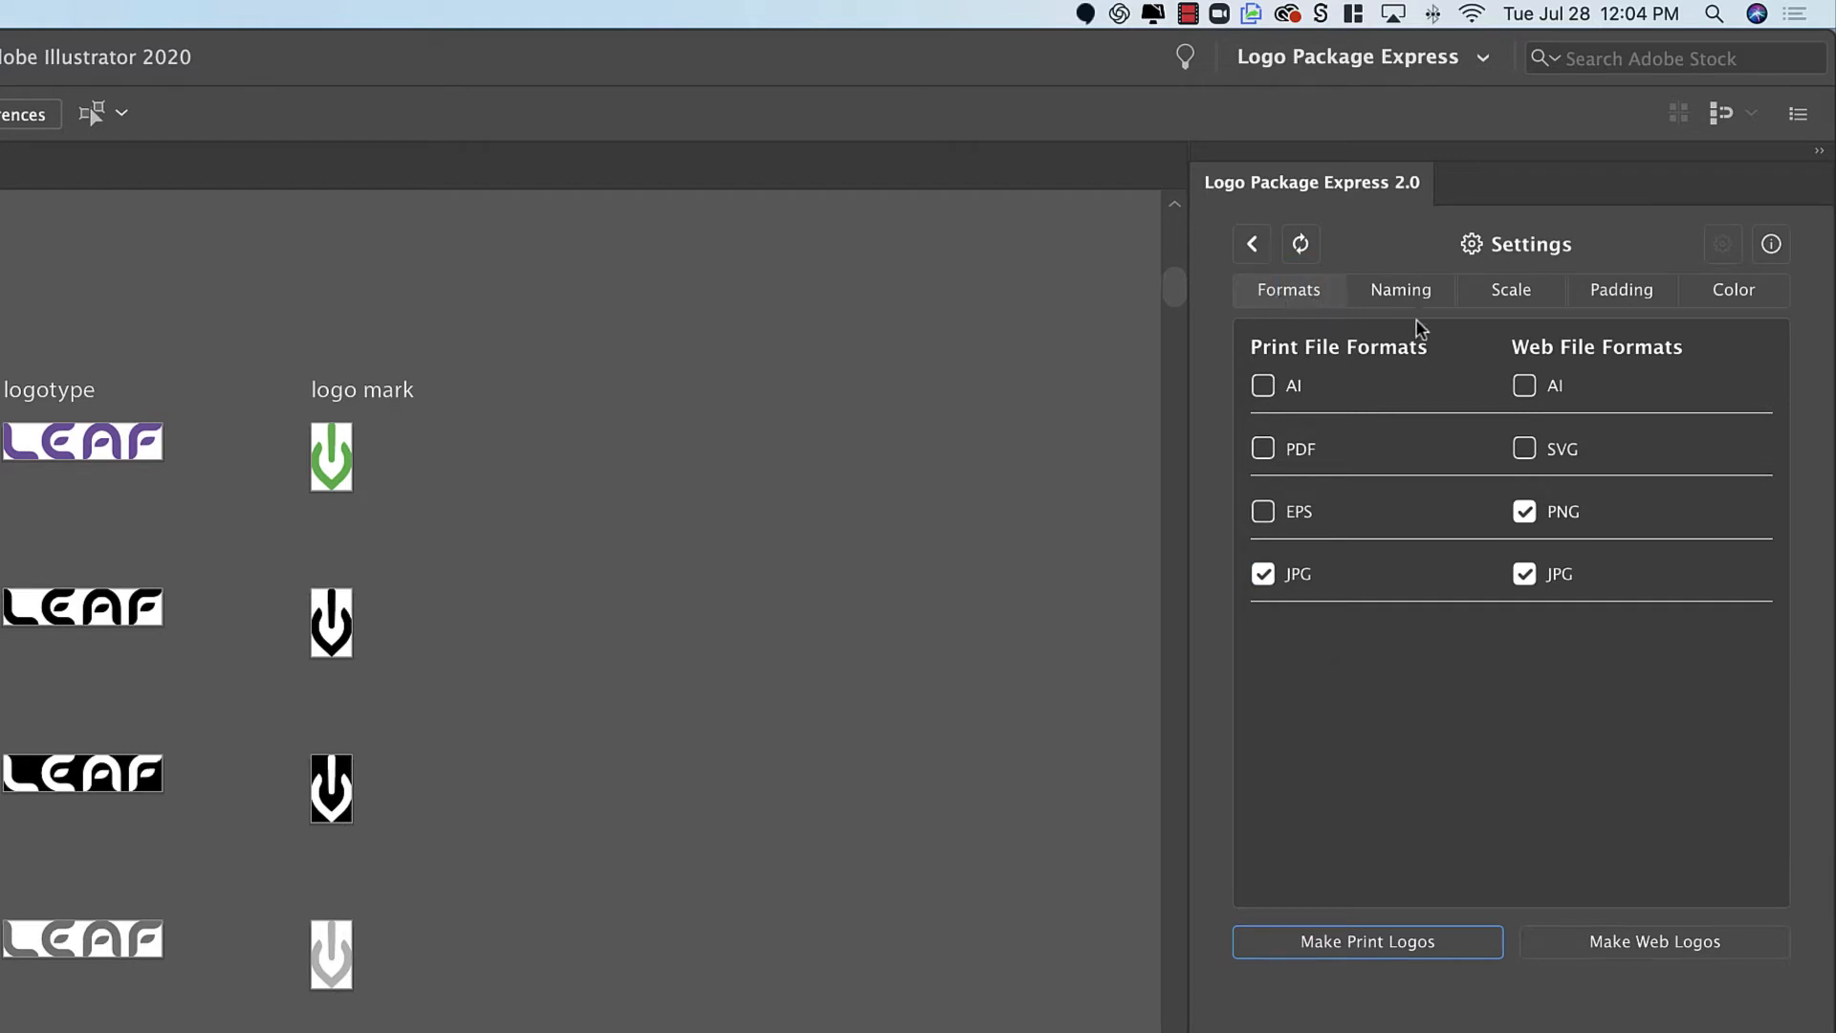
left_click(1518, 294)
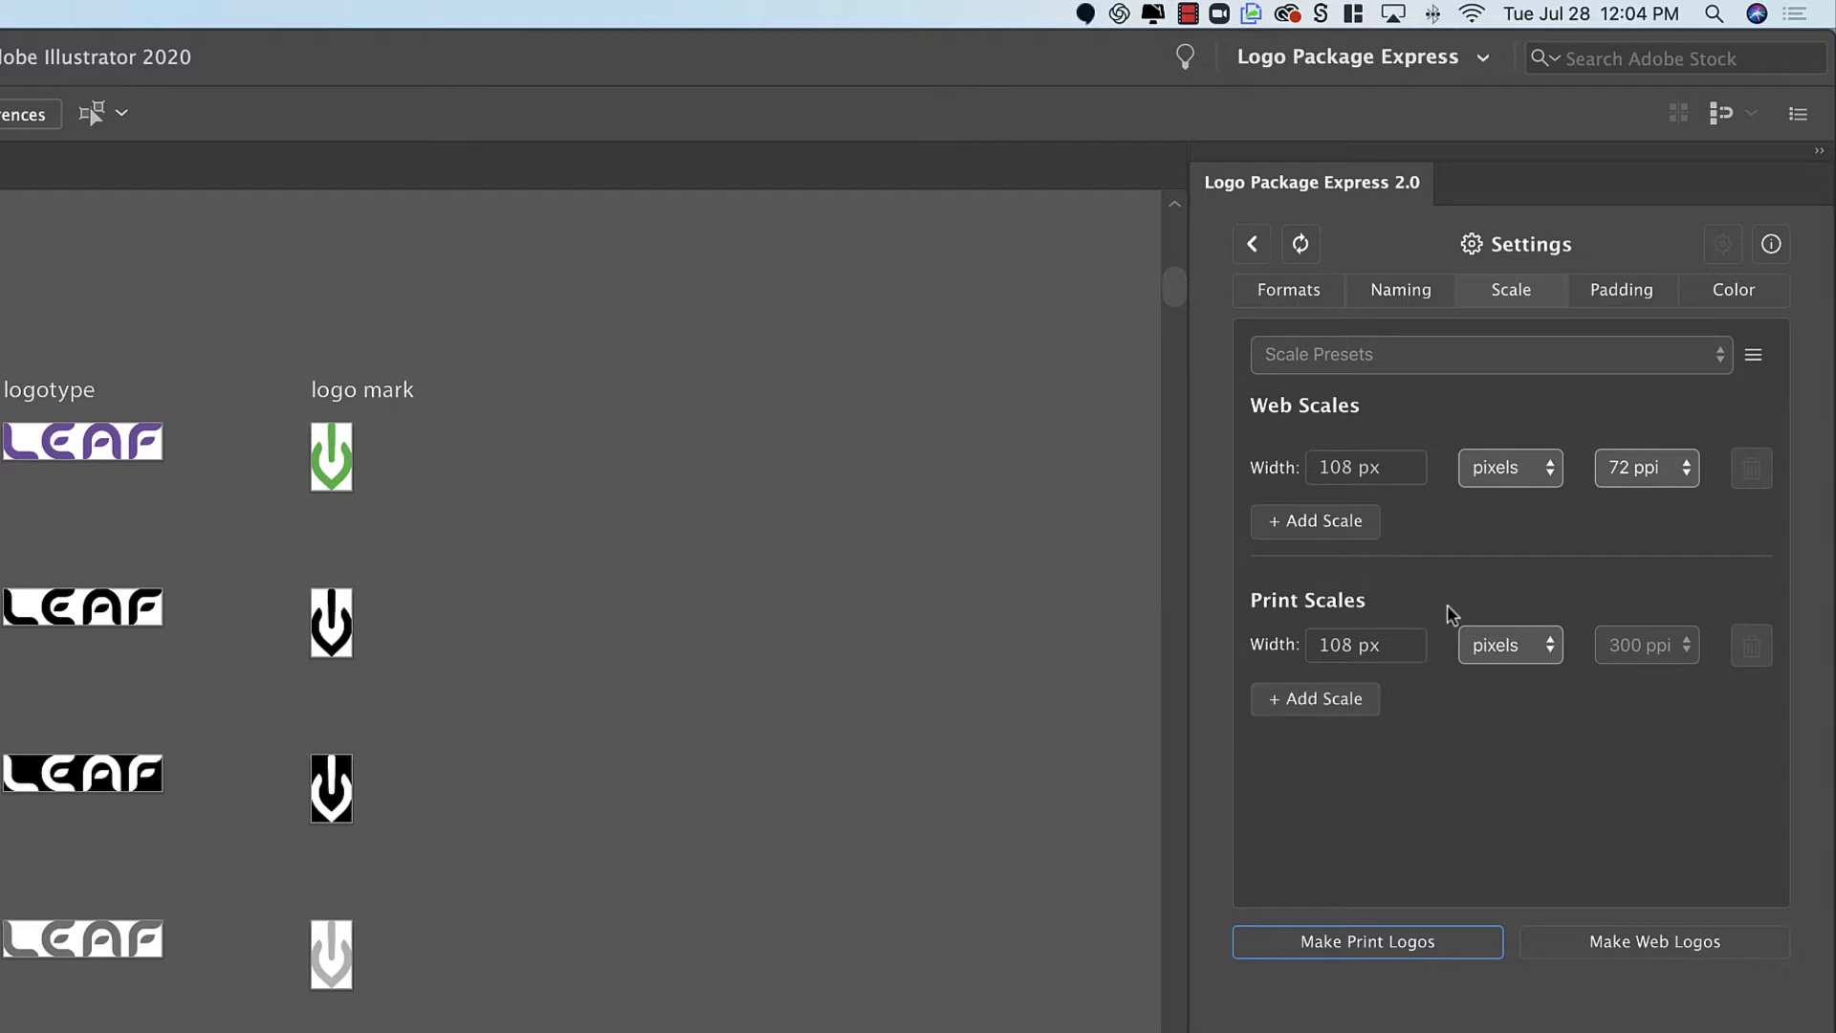
Set up three web scales with widths of 300, 600 and 1200 px
left_click(1372, 468)
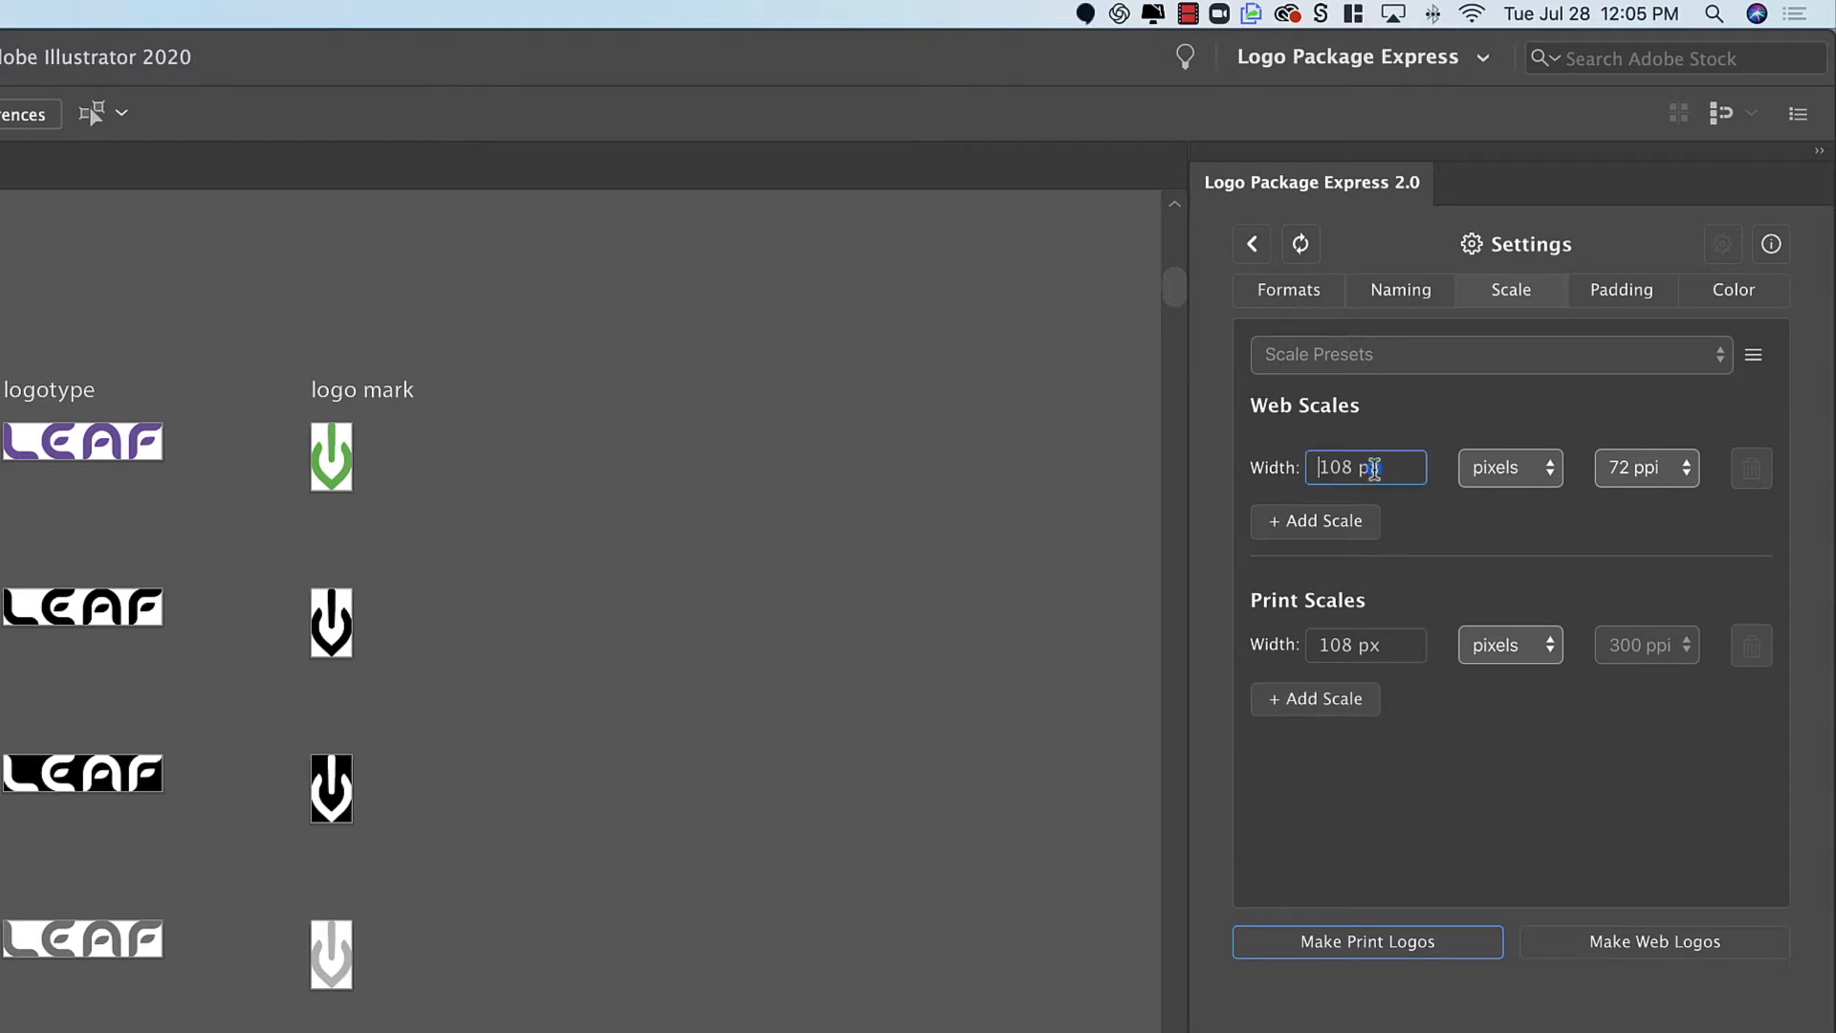
type("300")
left_click(1324, 520)
left_click(1353, 519)
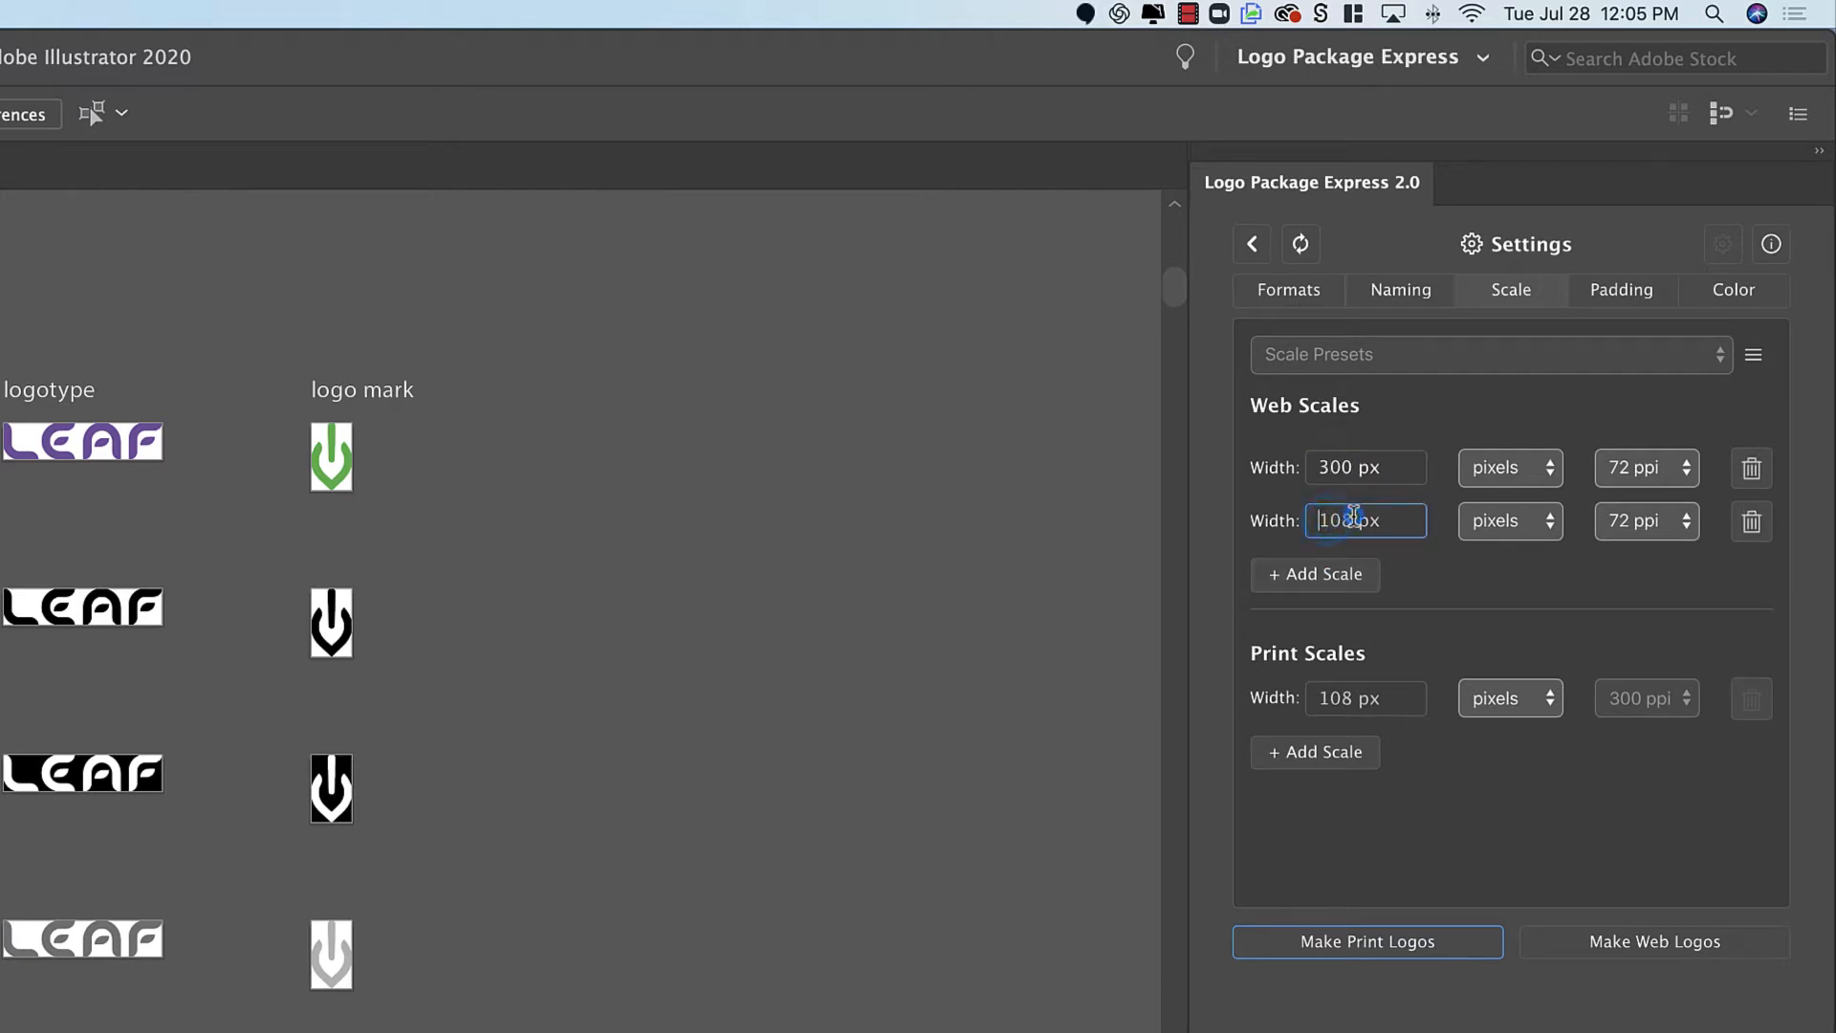
type("600")
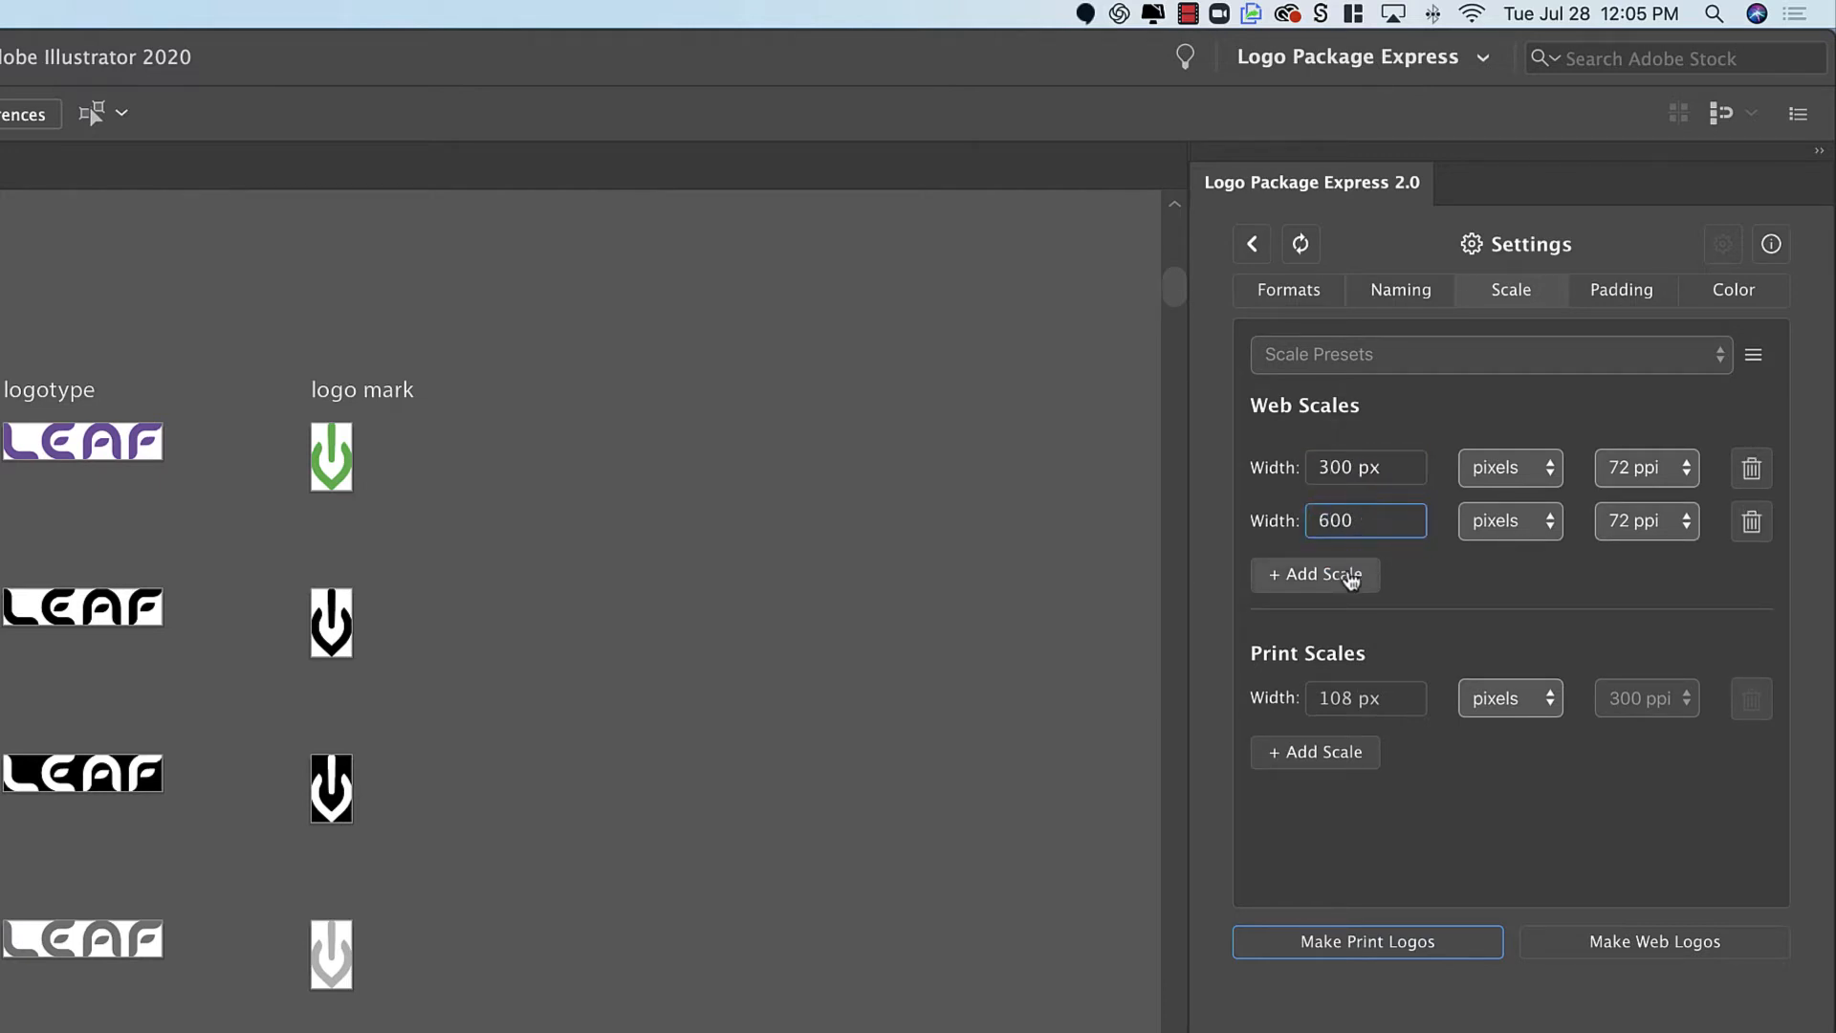
left_click(1332, 574)
left_click(1349, 572)
type("12")
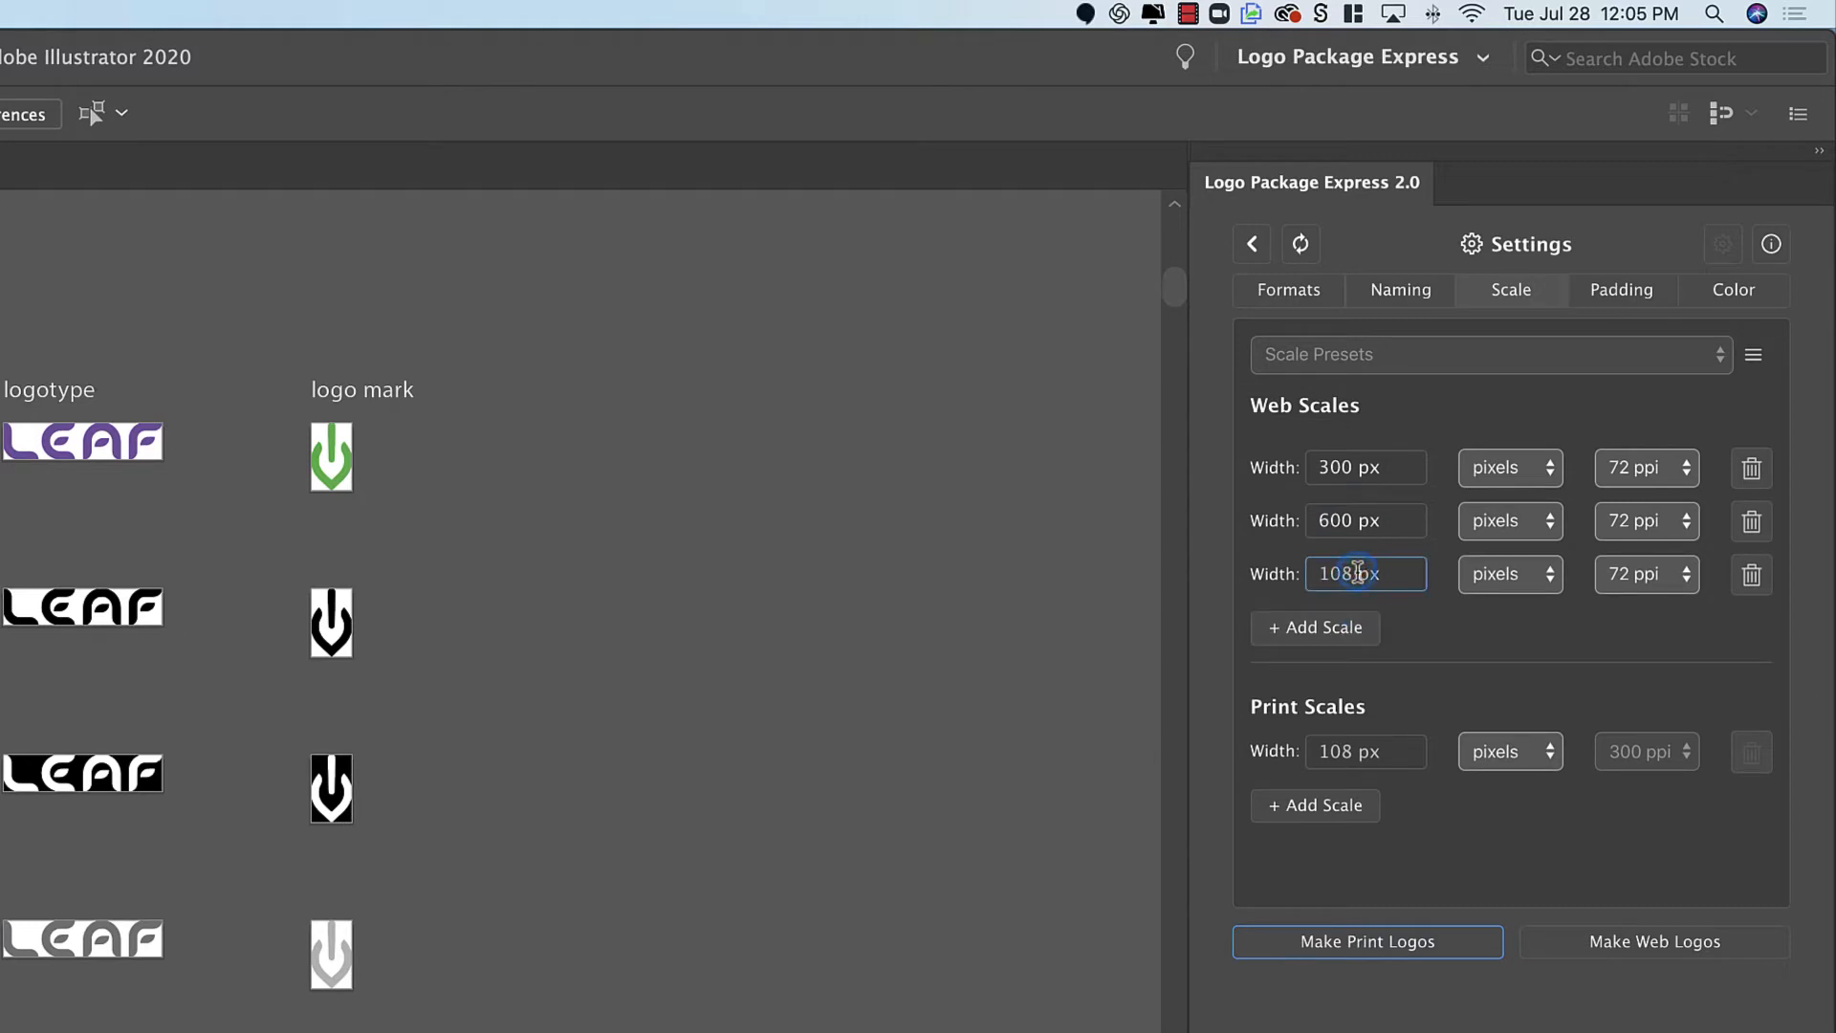
type("00")
left_click(1430, 626)
Set the resolution of the 600 px web scale to 144 ppi and the 1200 px web scale to 300 ppi
left_click(1686, 524)
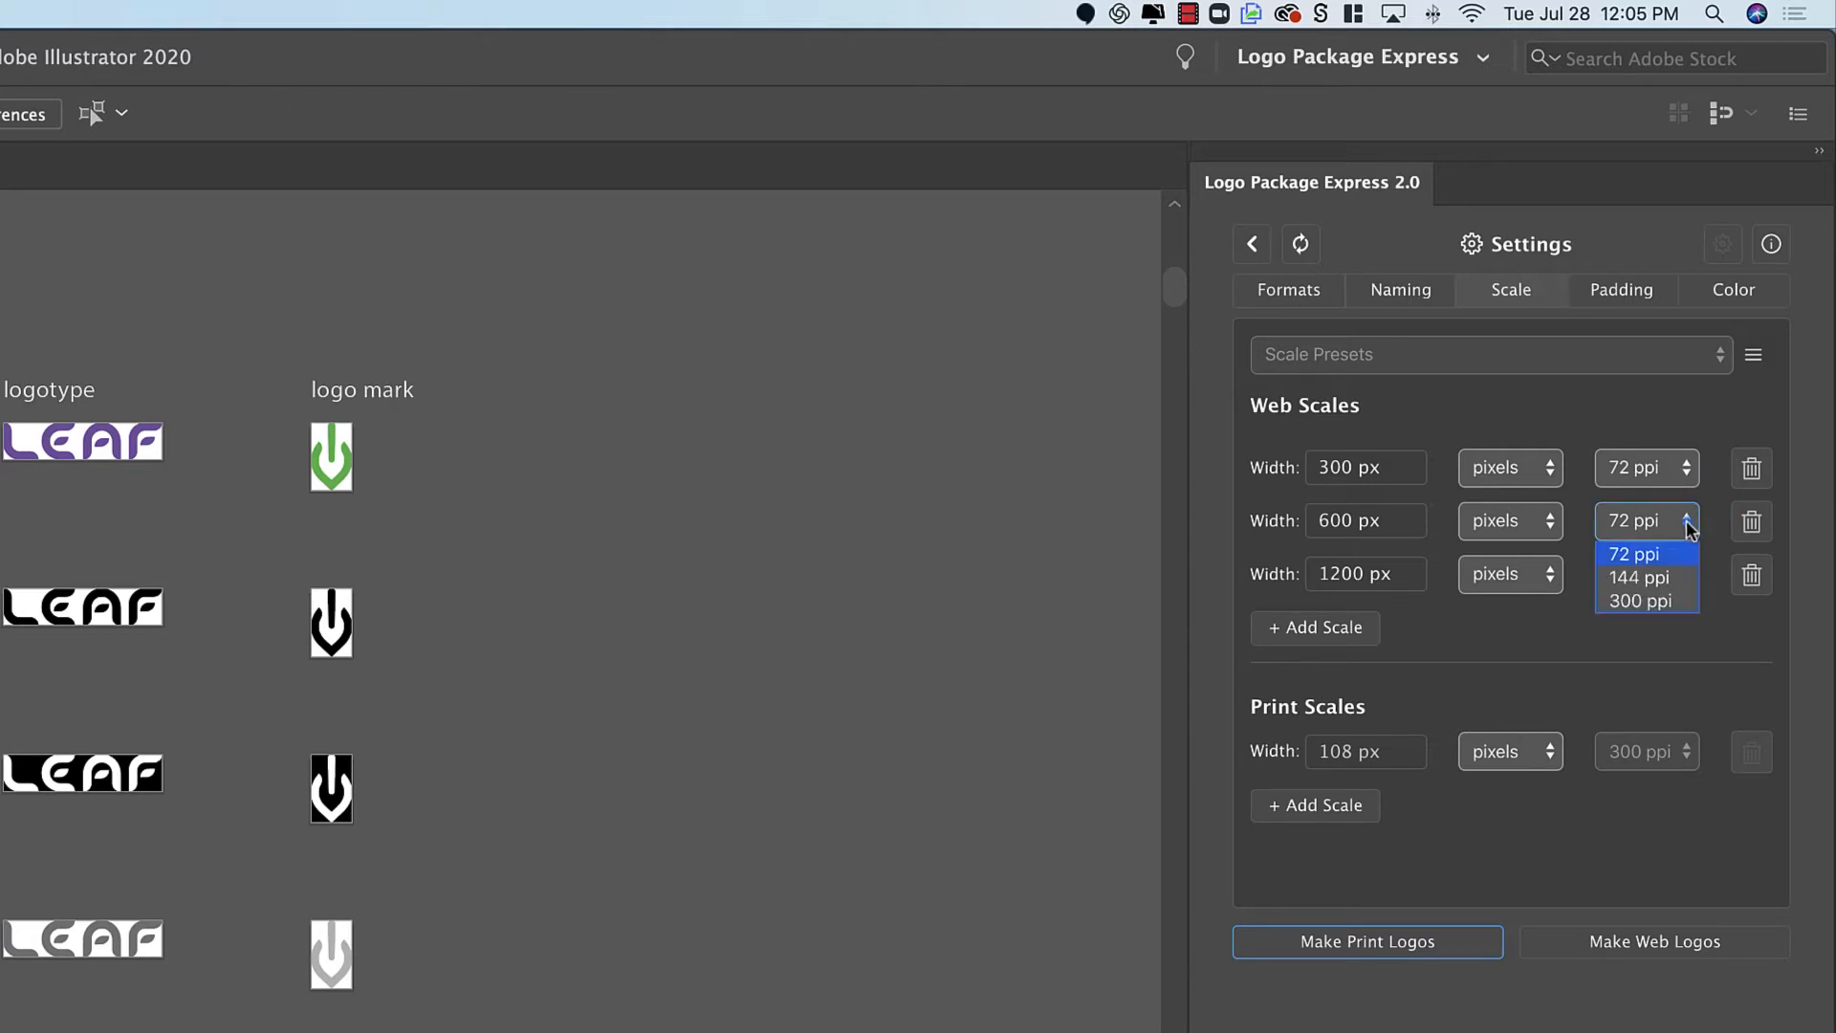
left_click(1652, 577)
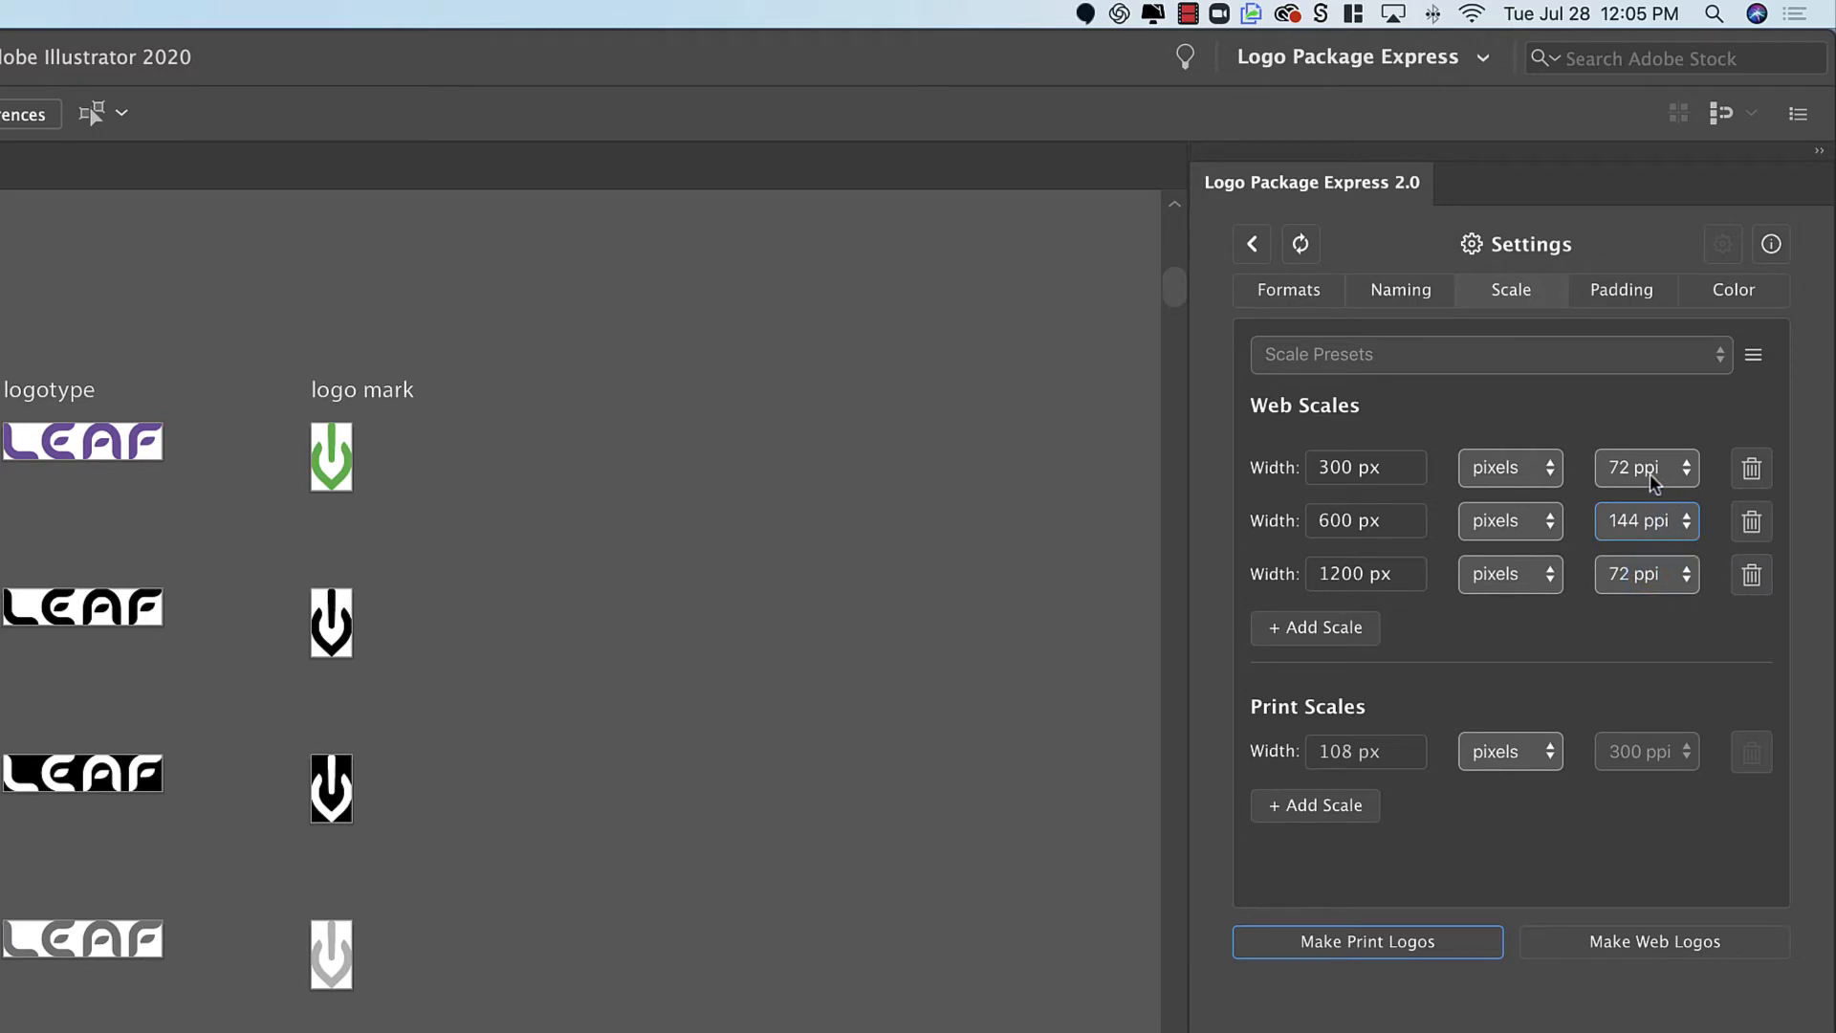
left_click(1687, 571)
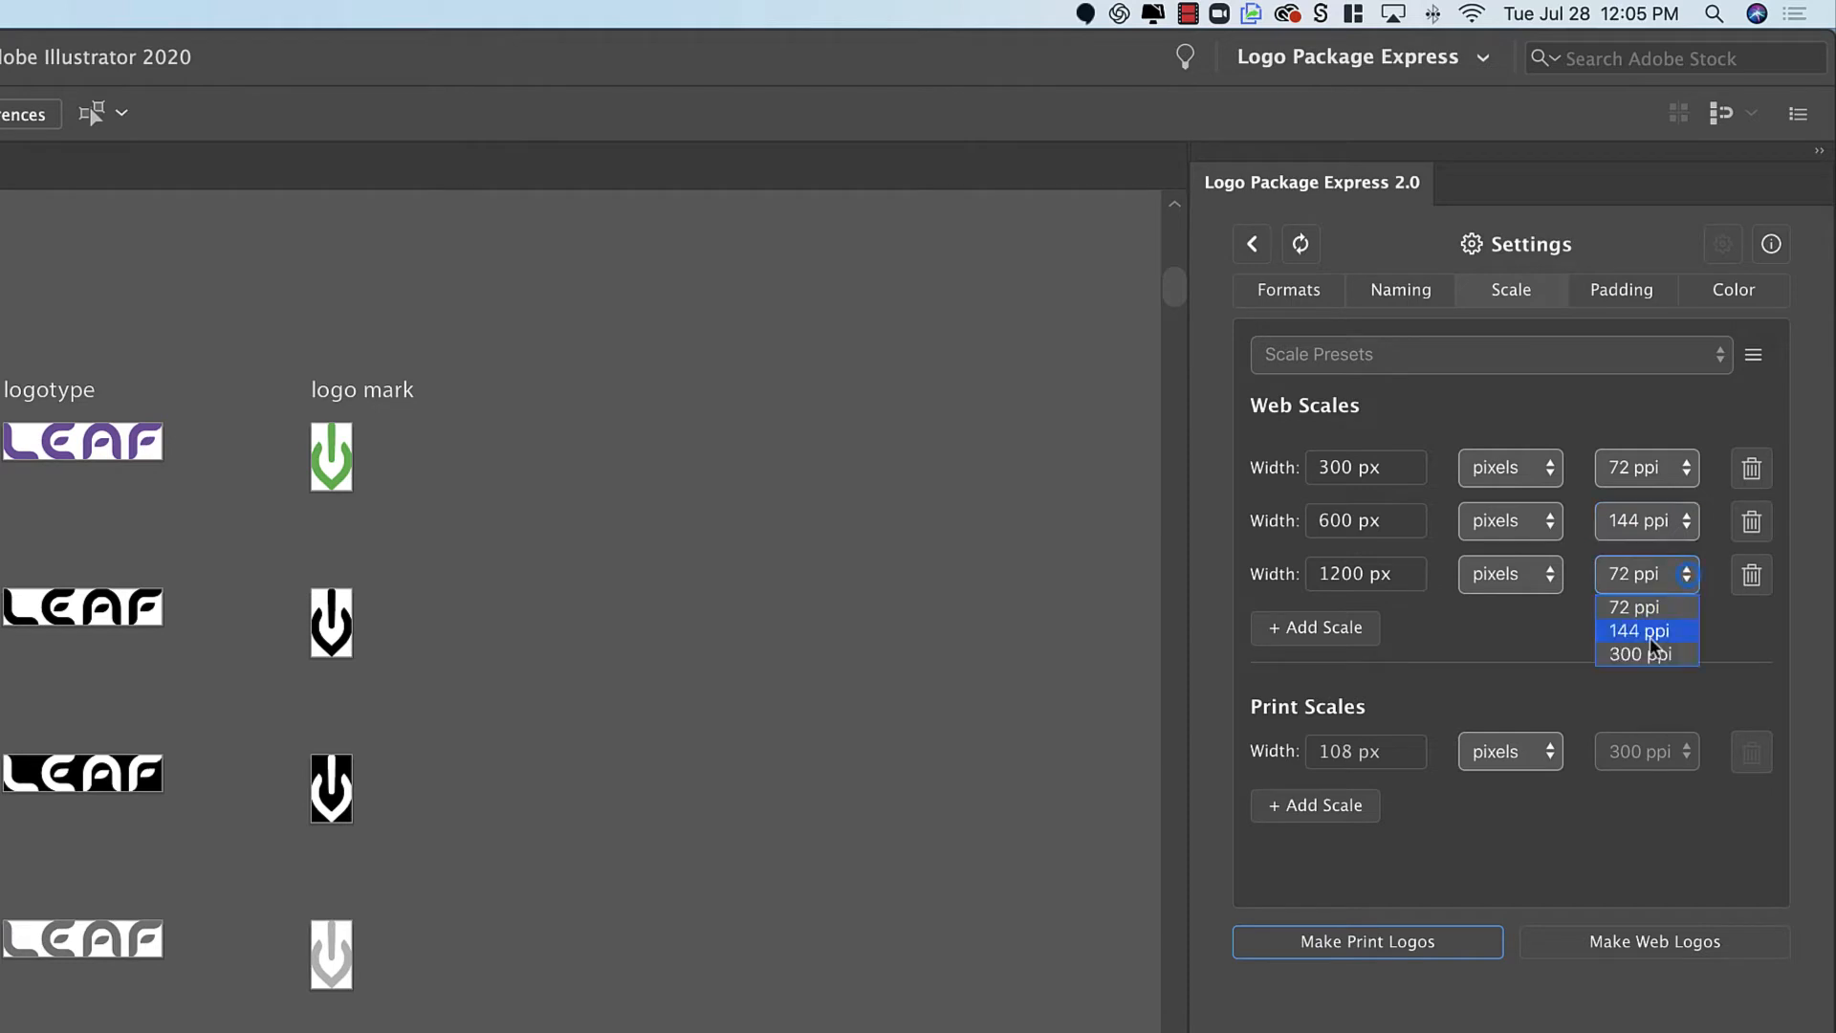
left_click(1652, 653)
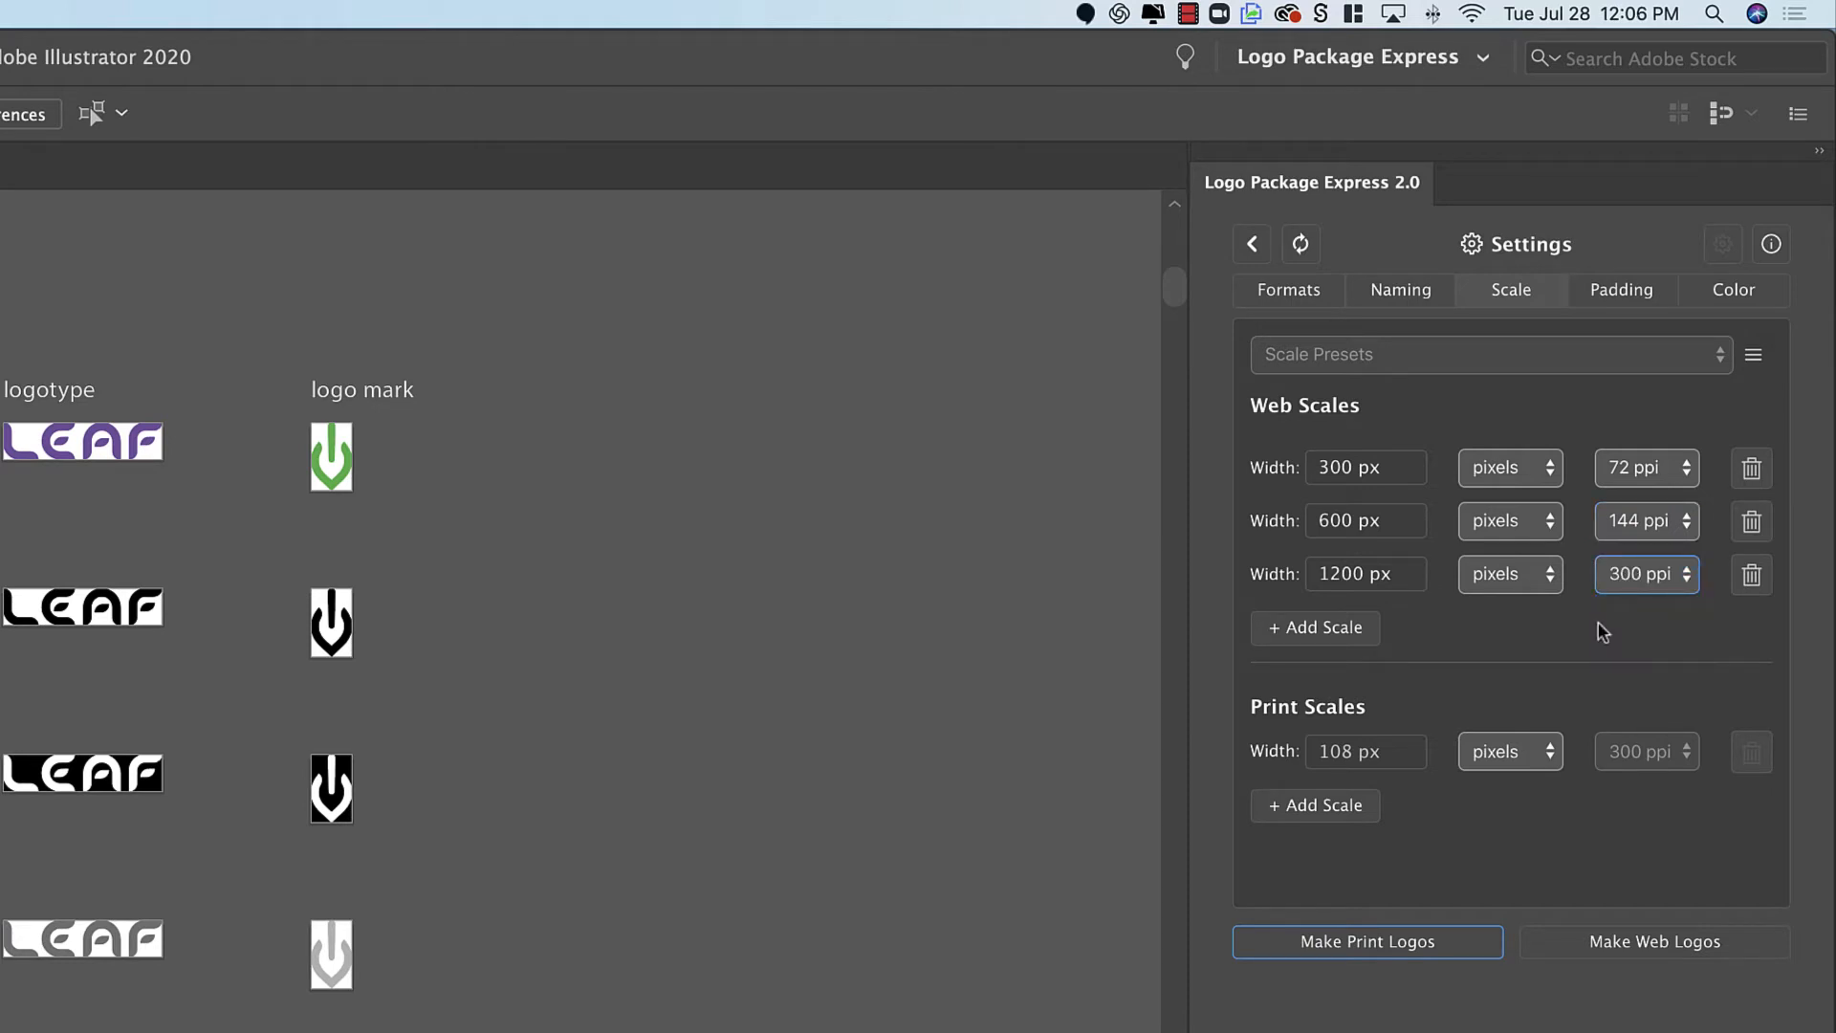
Change the print scale's unit to inches and set its width to 3 in
left_click(1548, 752)
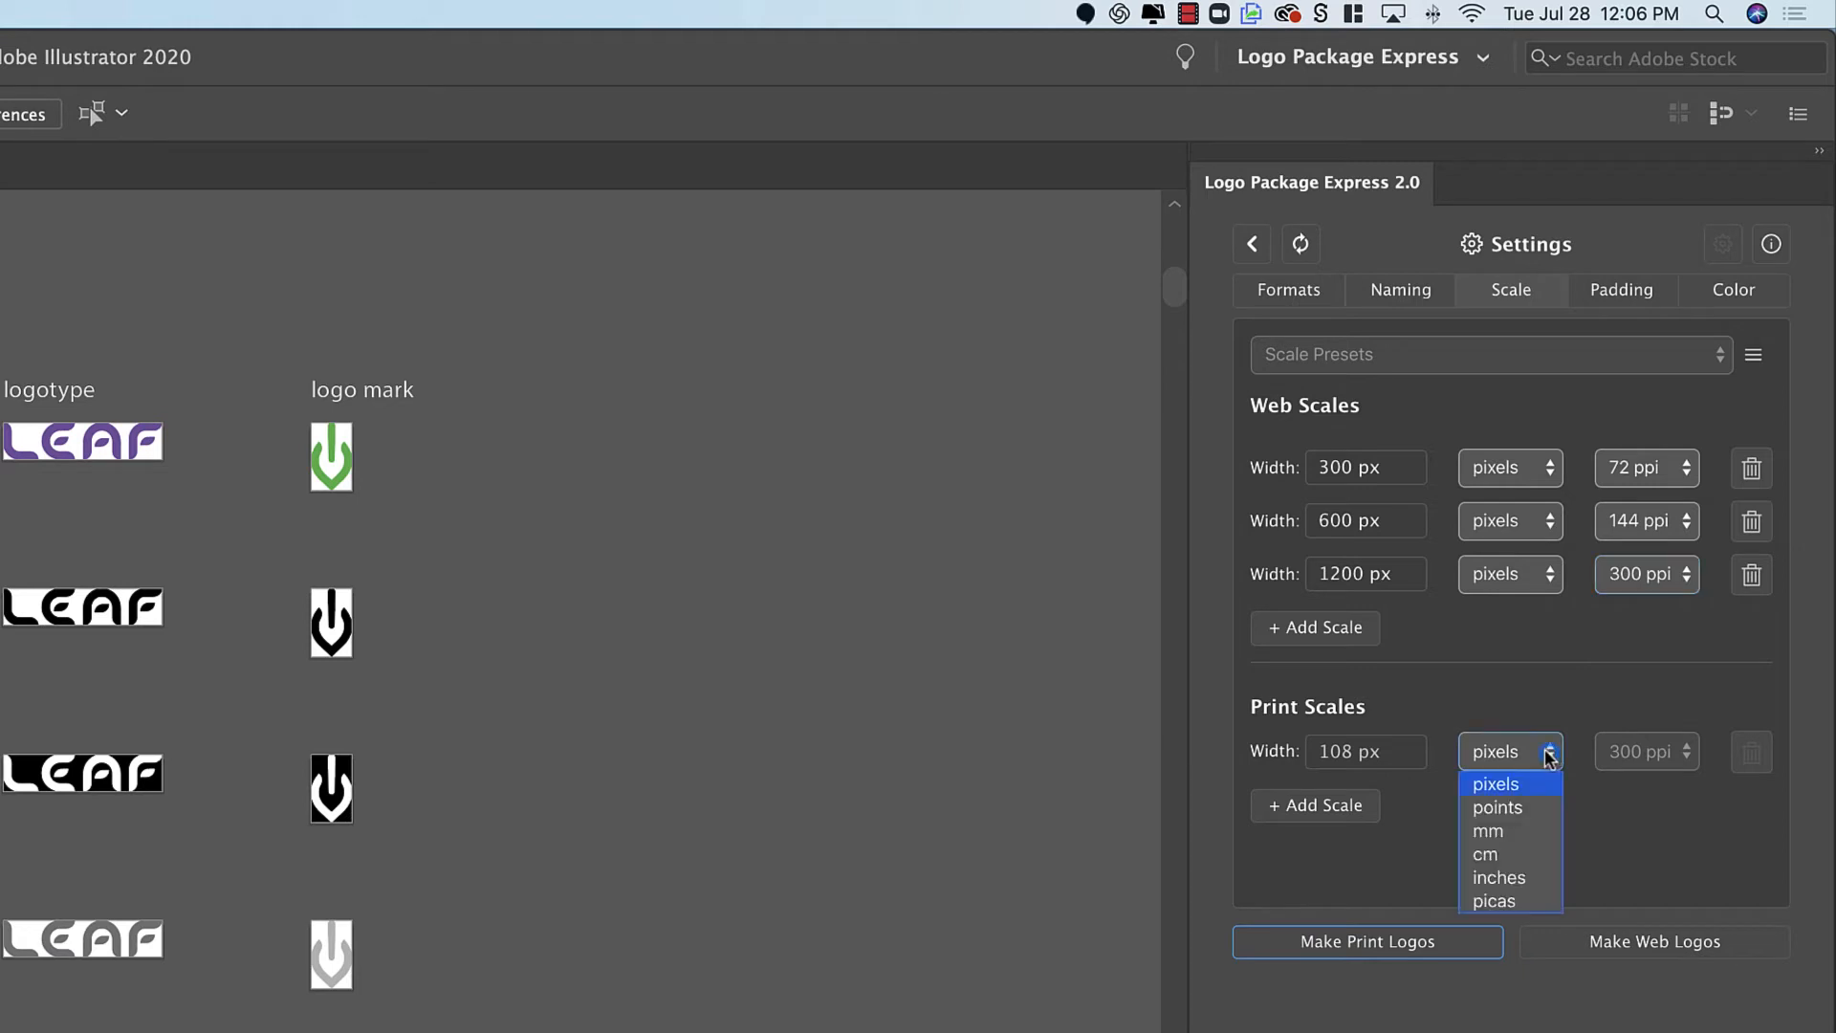
left_click(1497, 876)
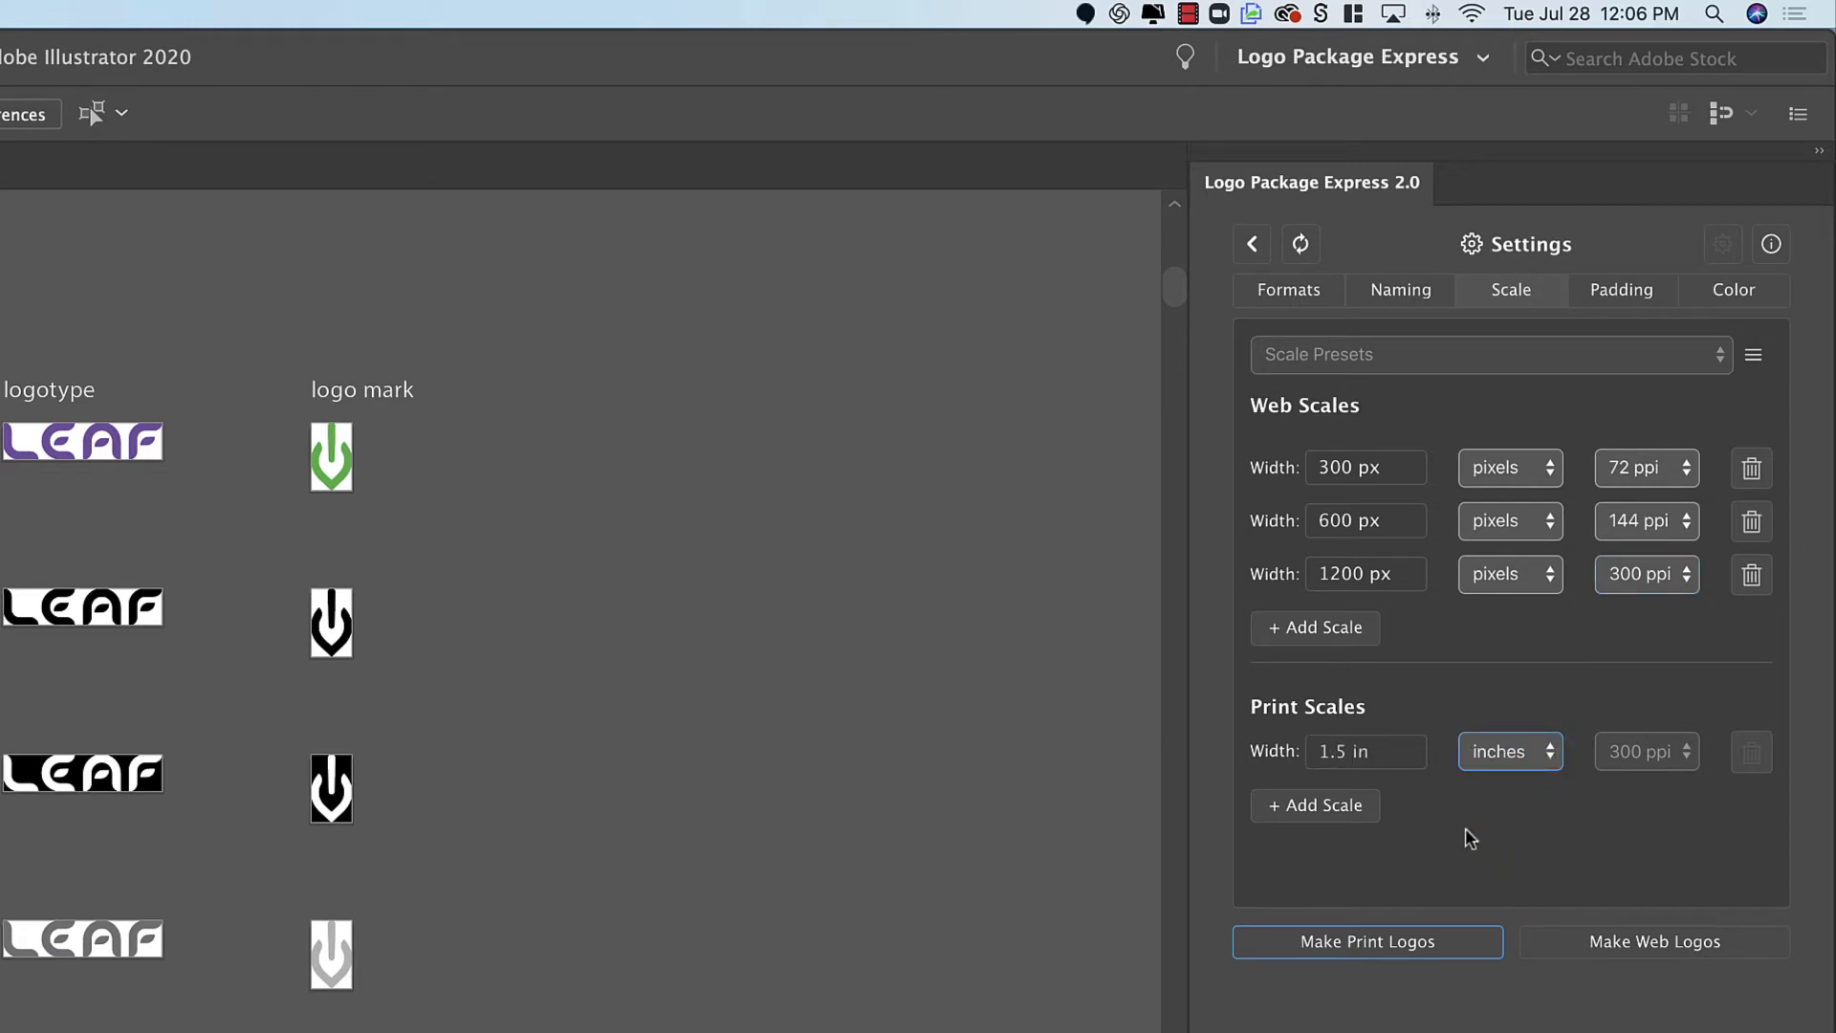
left_click(1373, 746)
type("3")
key("Return")
Add a second print scale with a width of 6 in
left_click(1320, 806)
left_click(1321, 805)
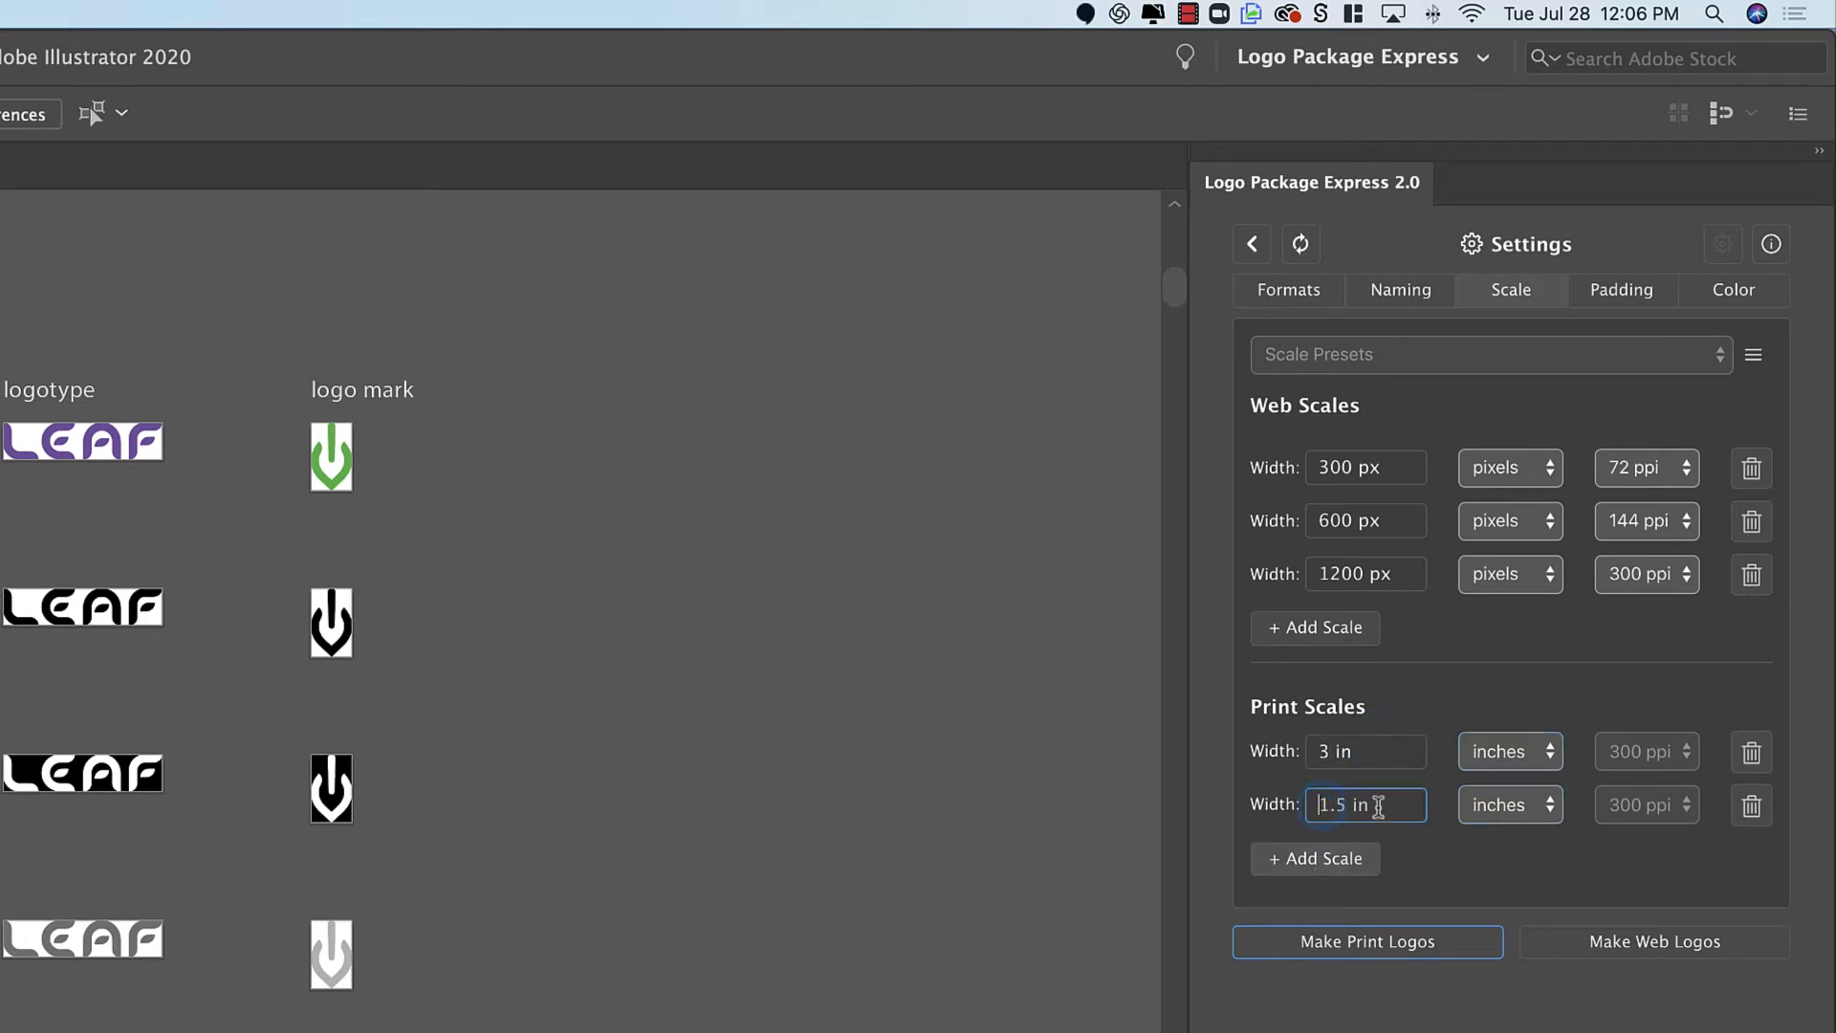
left_click(1377, 806)
type("6")
key("Tab")
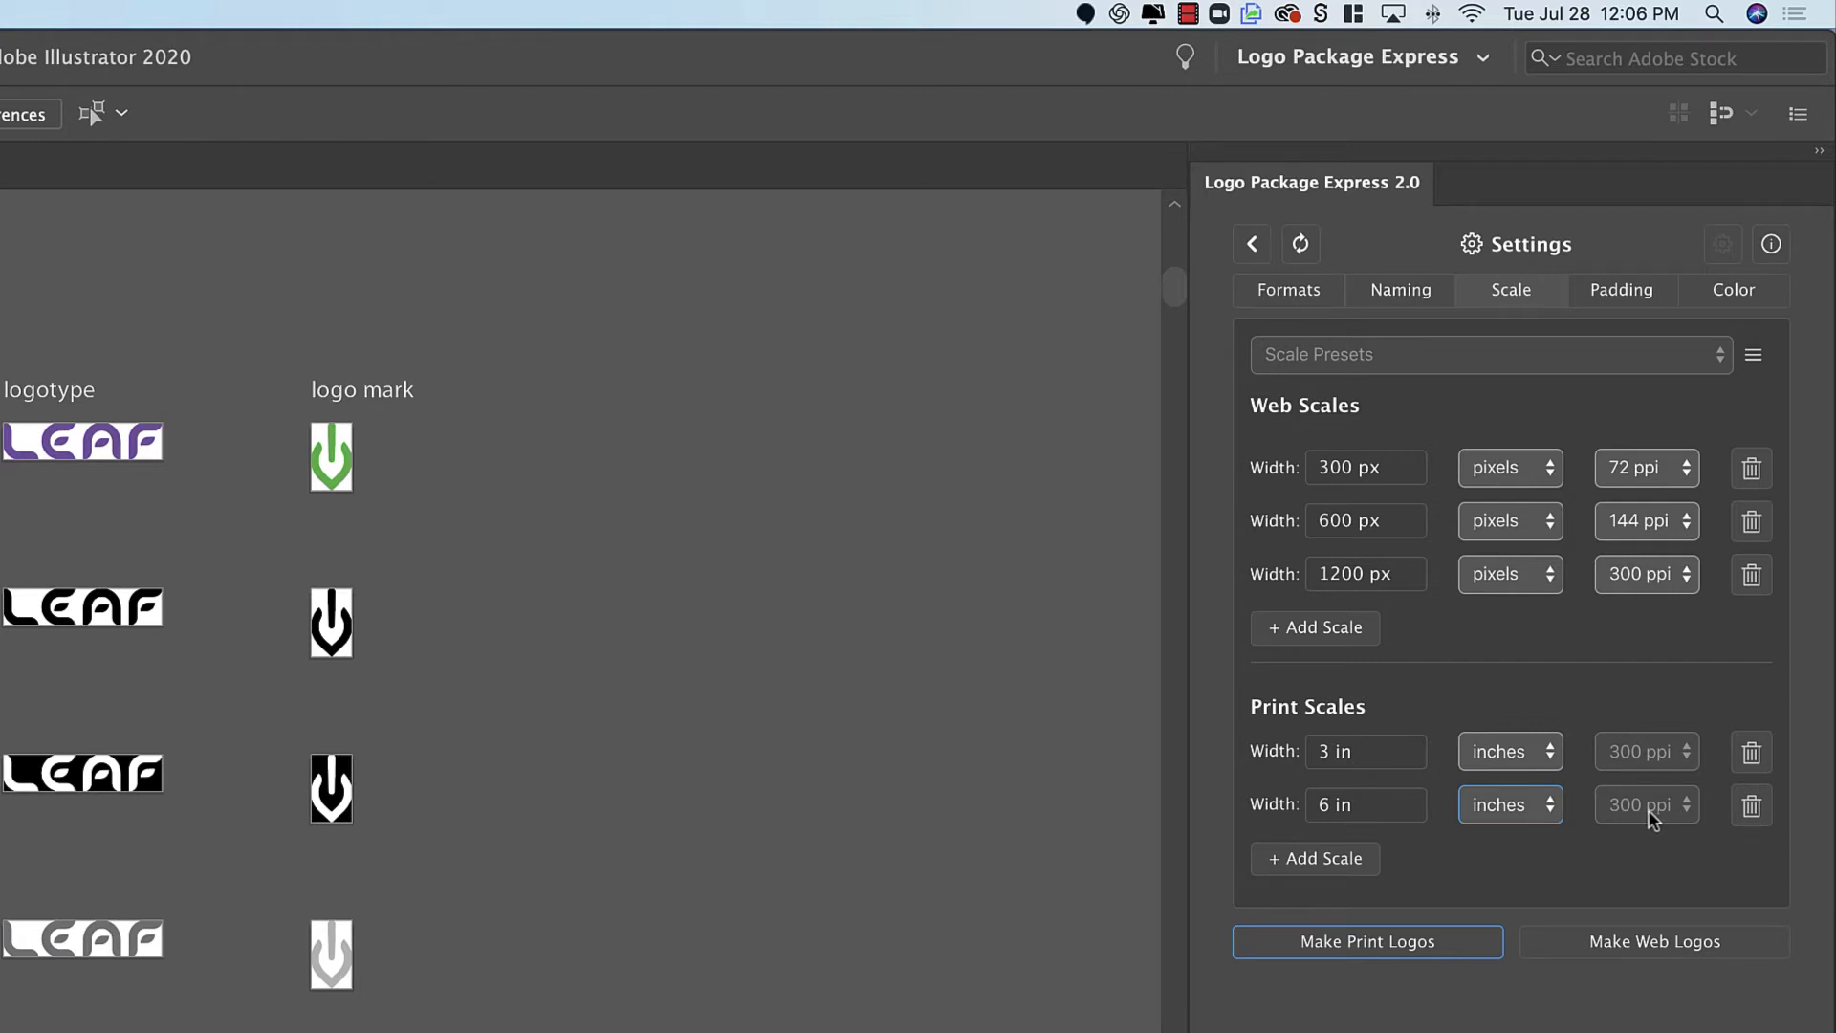
left_click(1538, 849)
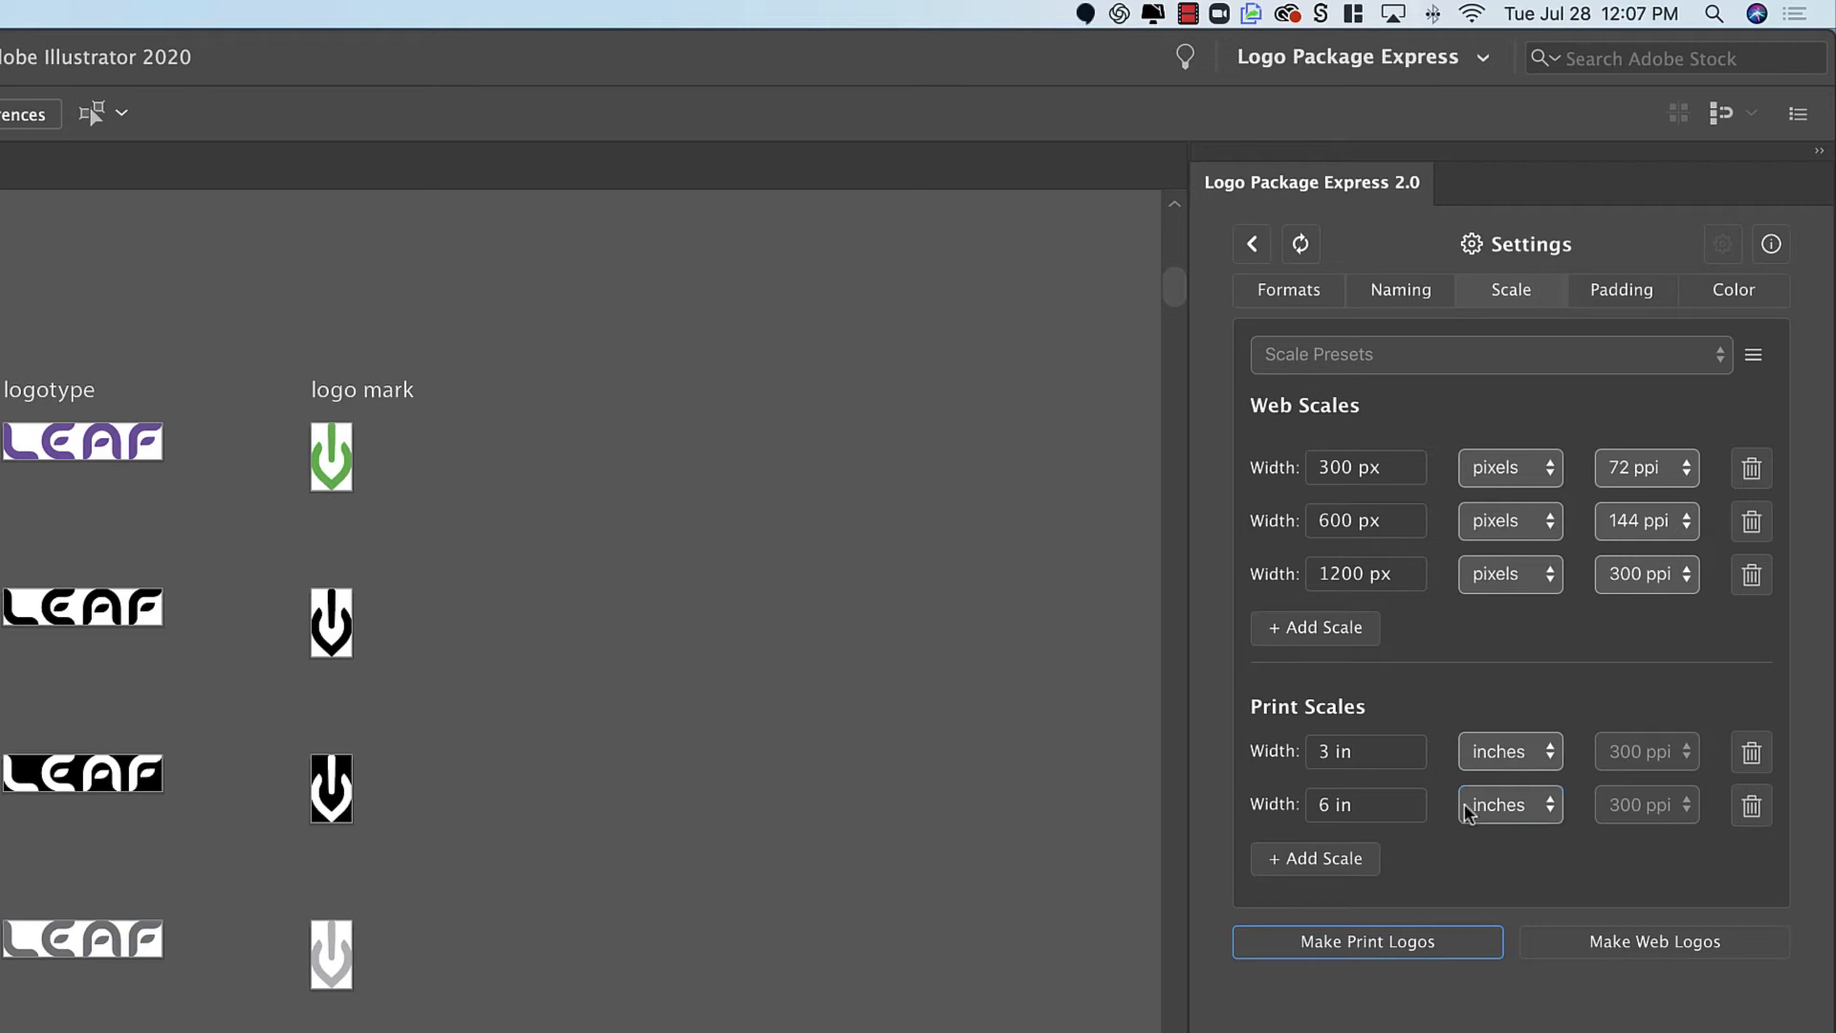
Check the selected print and web file formats, and in Finder expand the leaf package's Logo folder with all its subfolders
left_click(1267, 286)
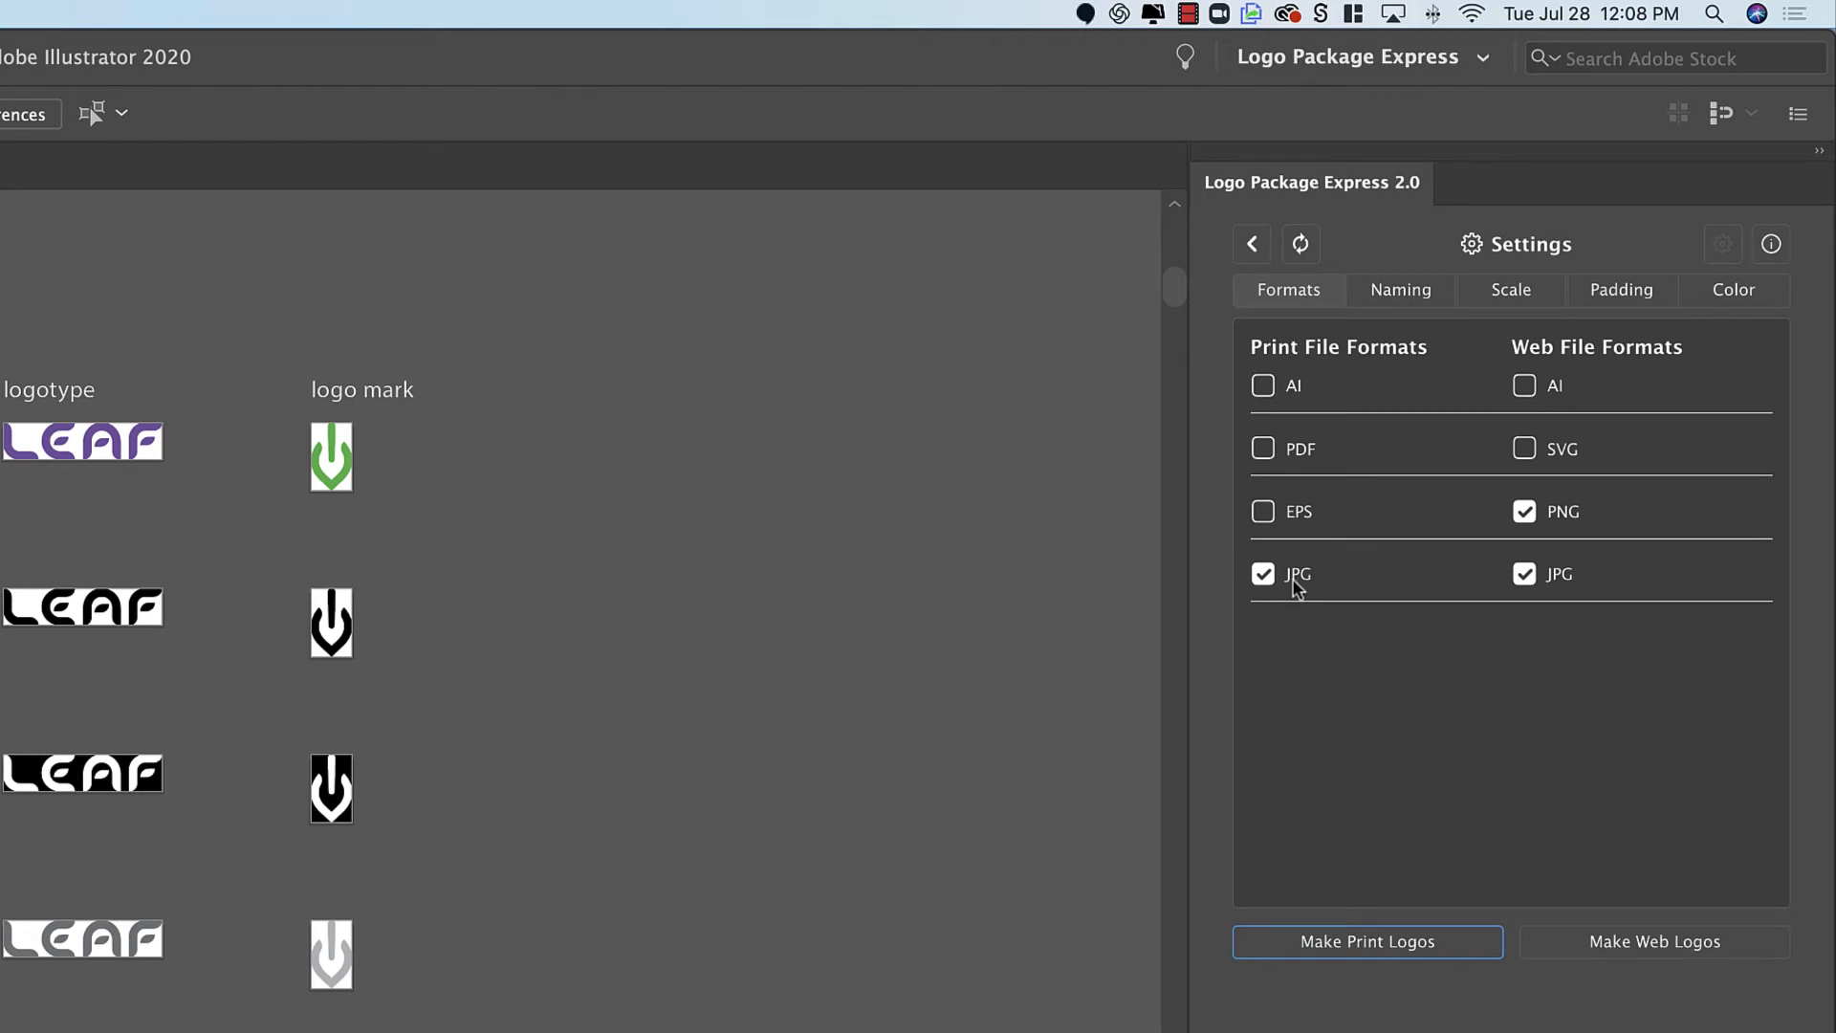
left_click(1511, 290)
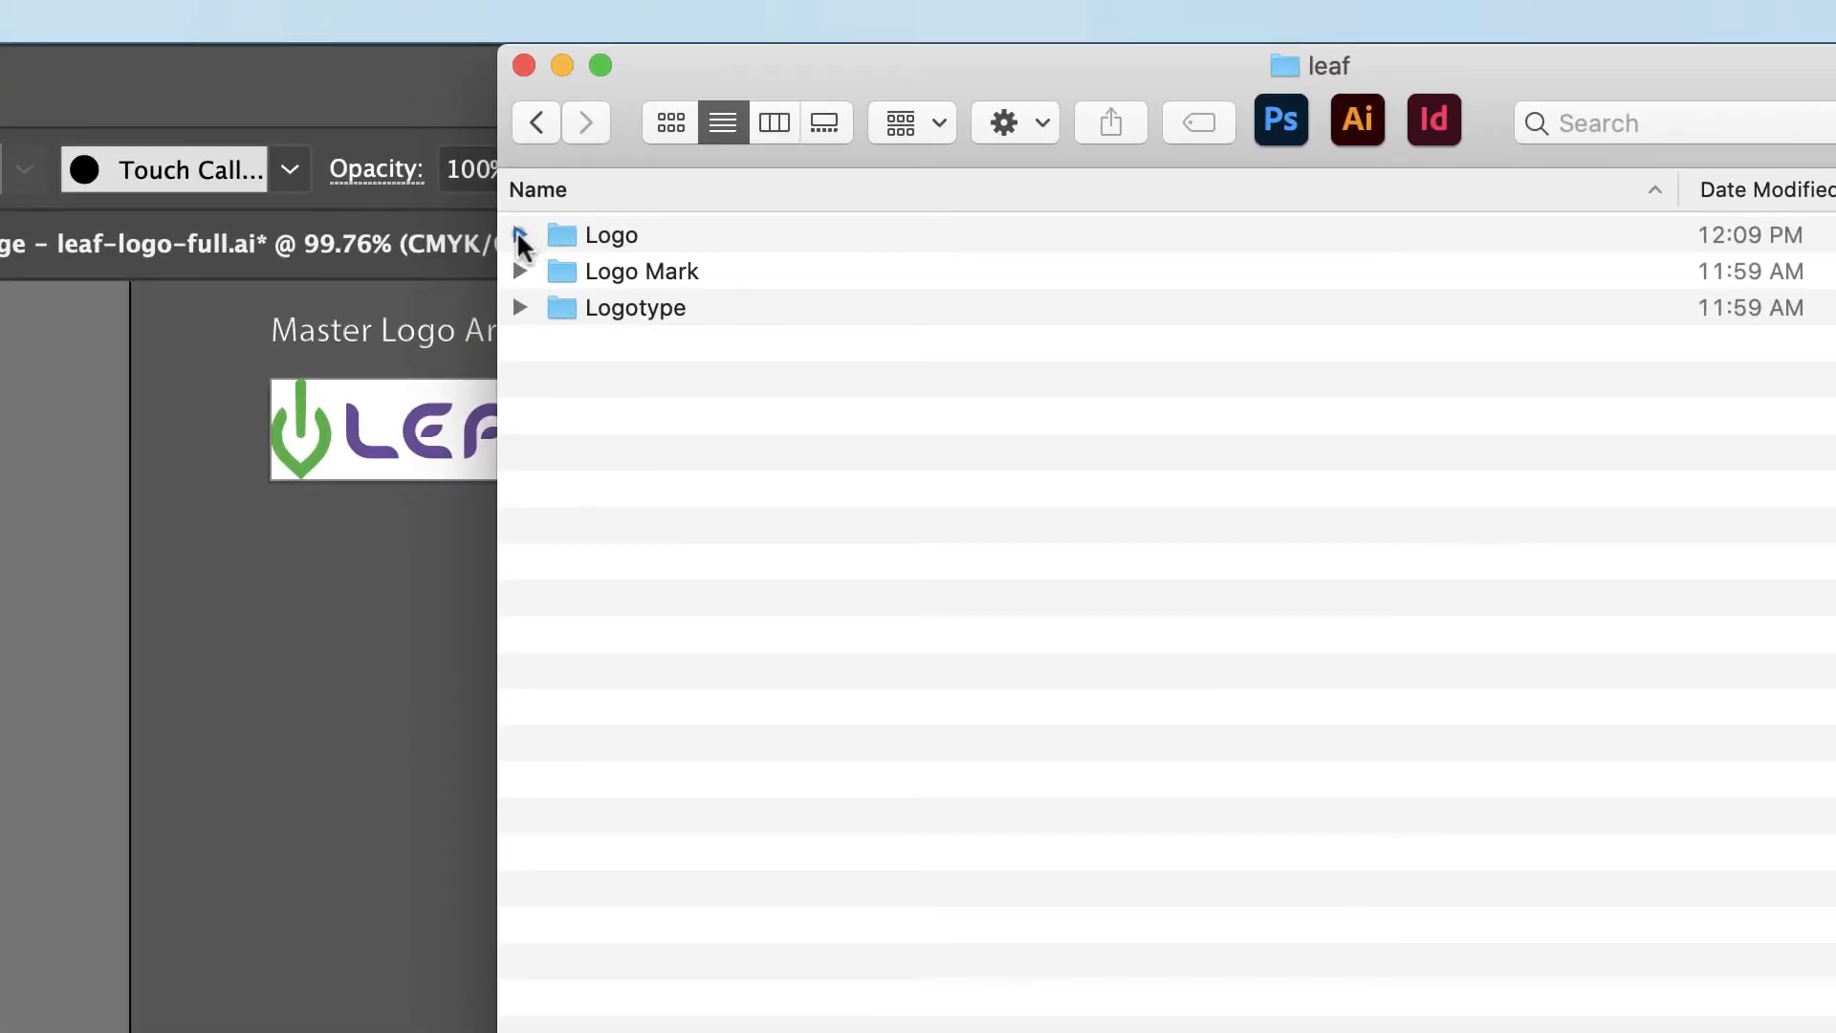
left_click(519, 235, "alt")
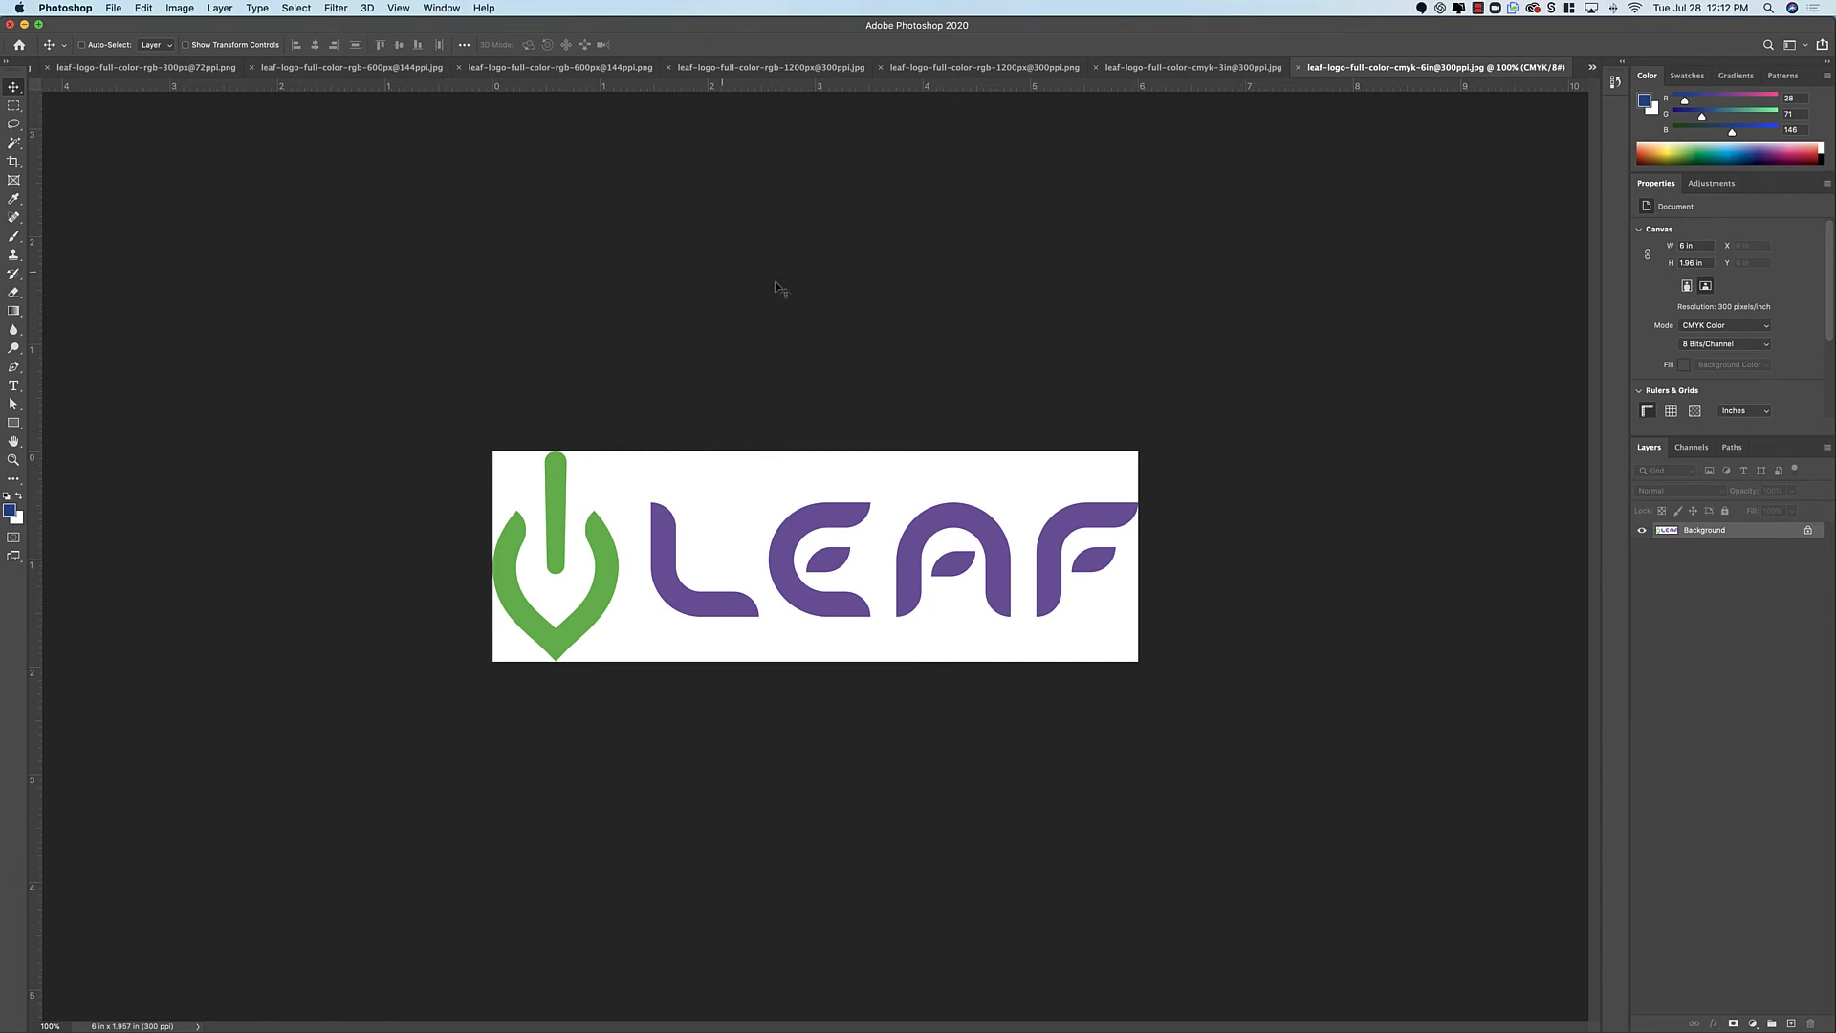
left_click(194, 14)
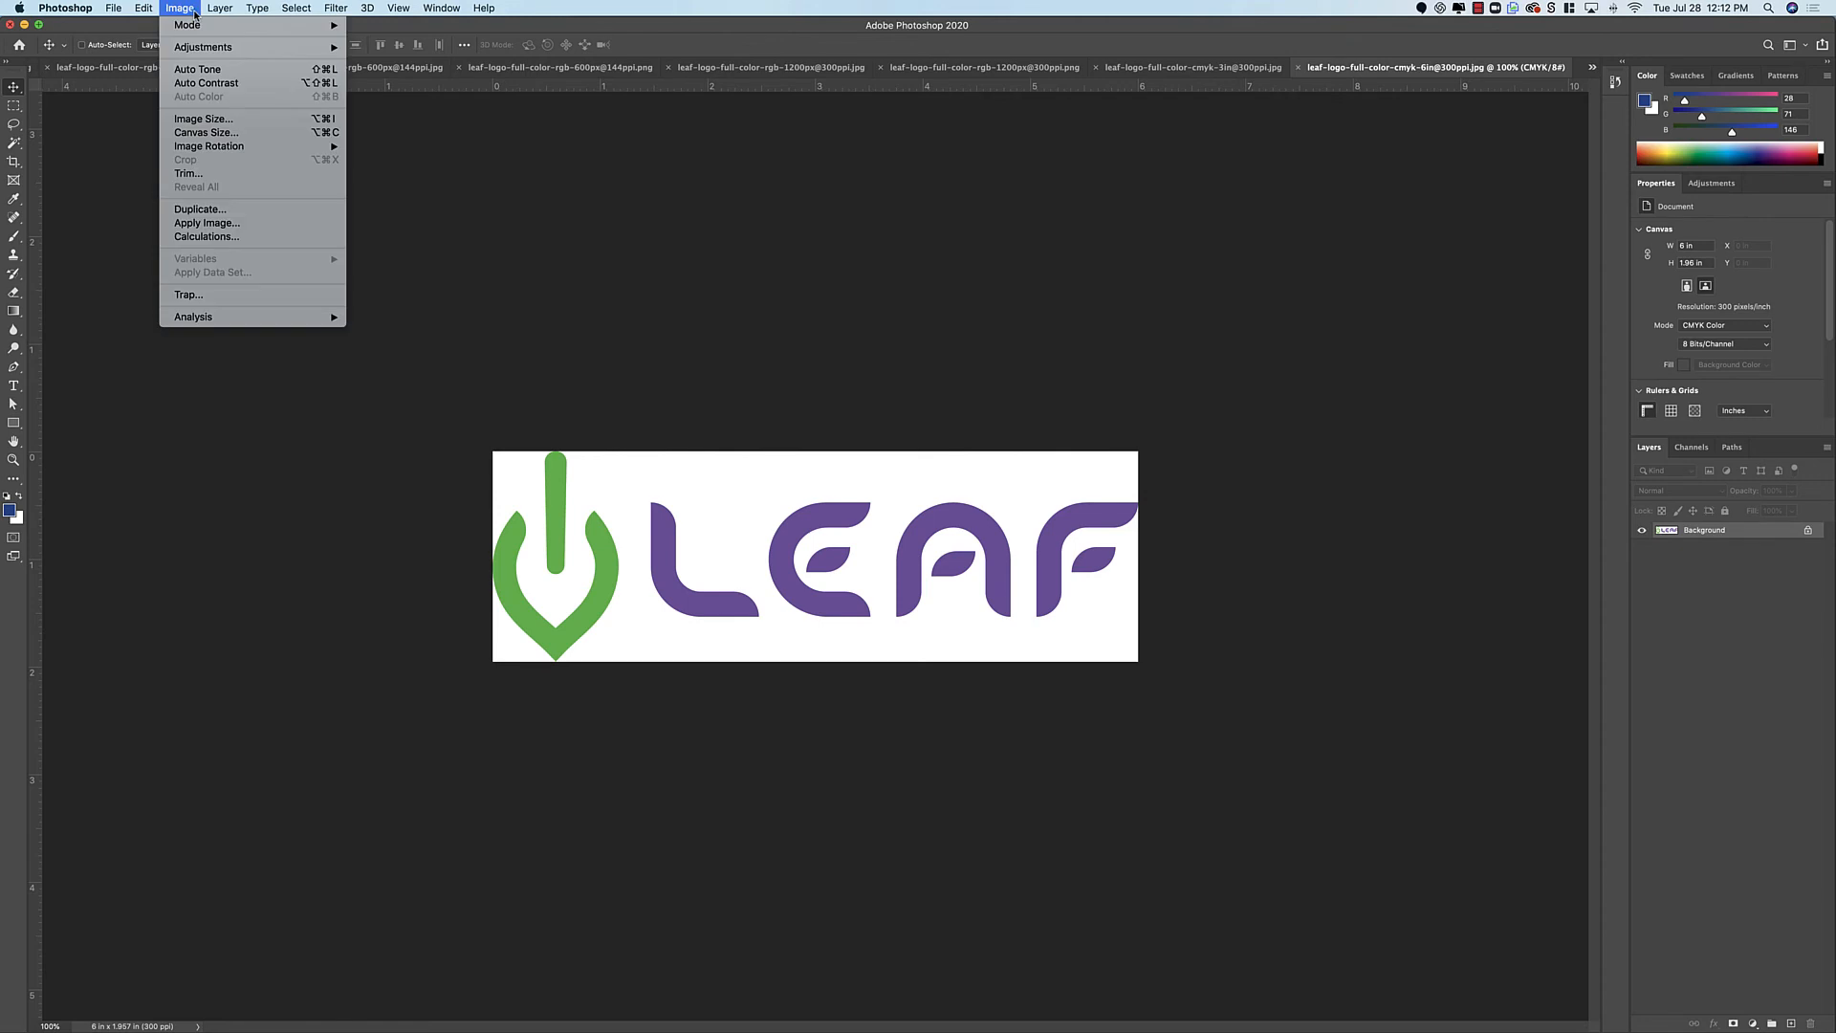
left_click(203, 118)
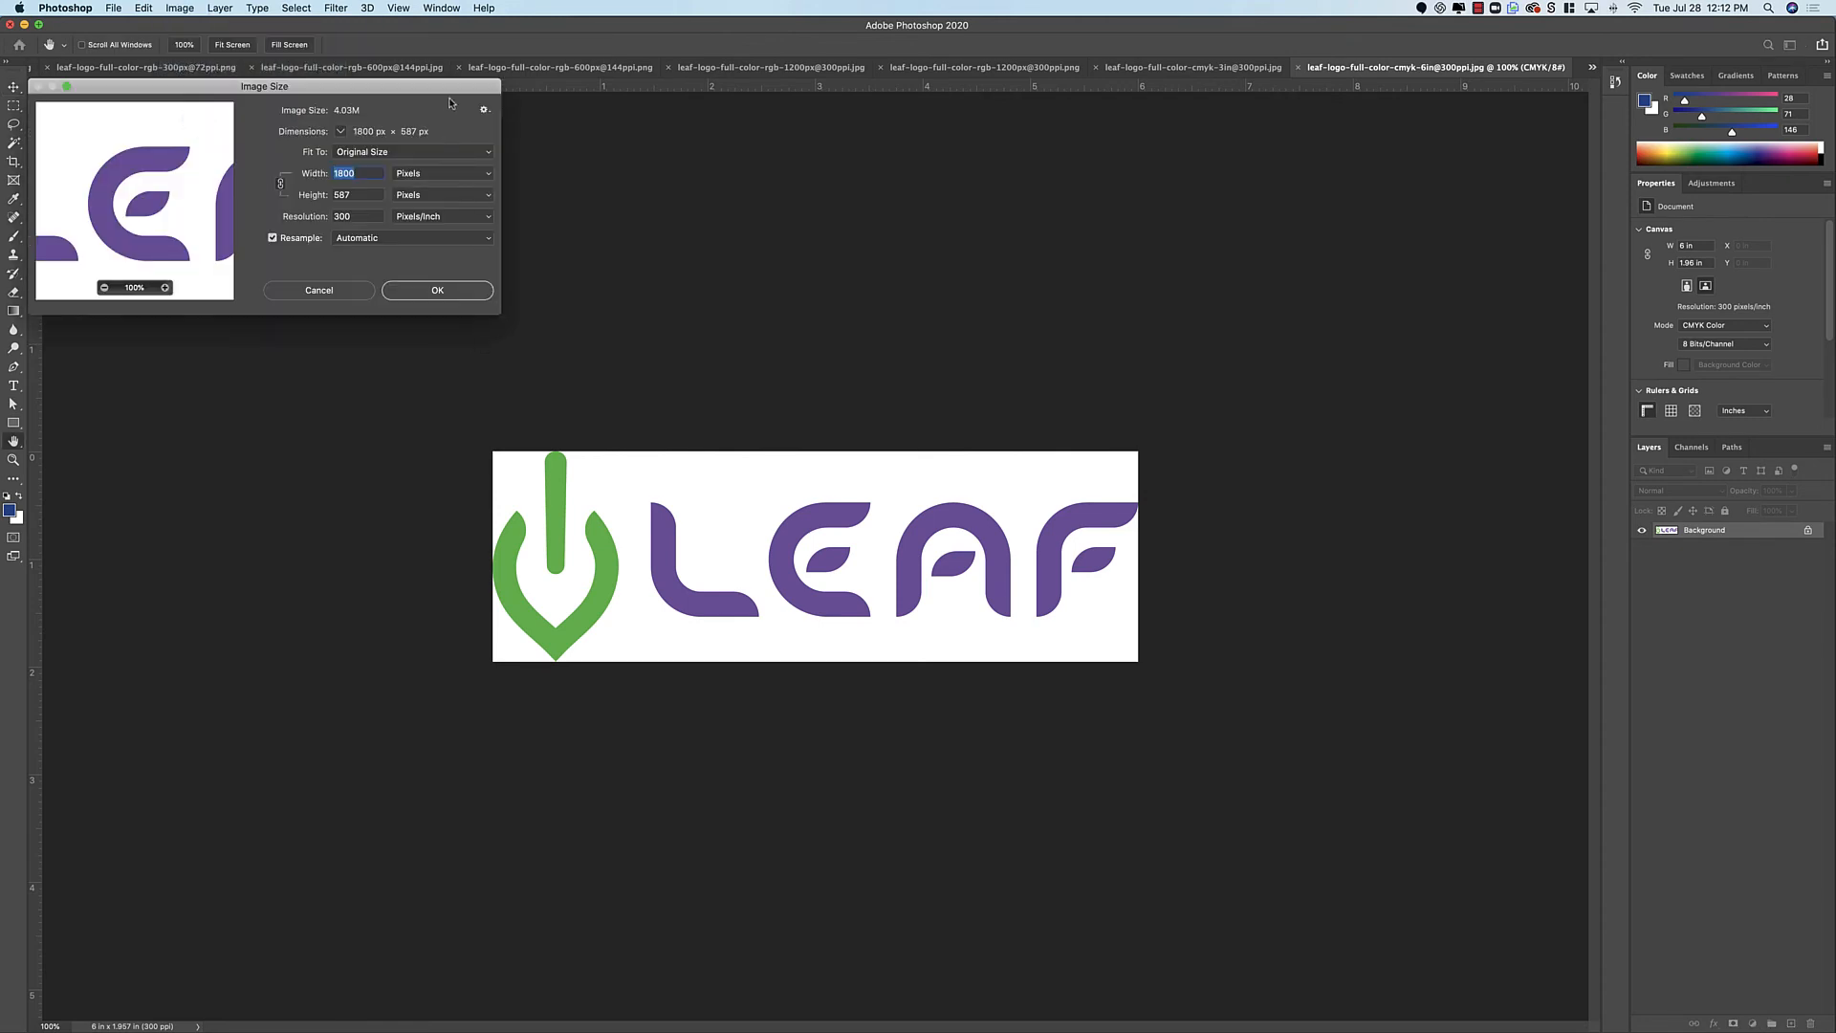
left_click_drag(453, 87, 586, 118)
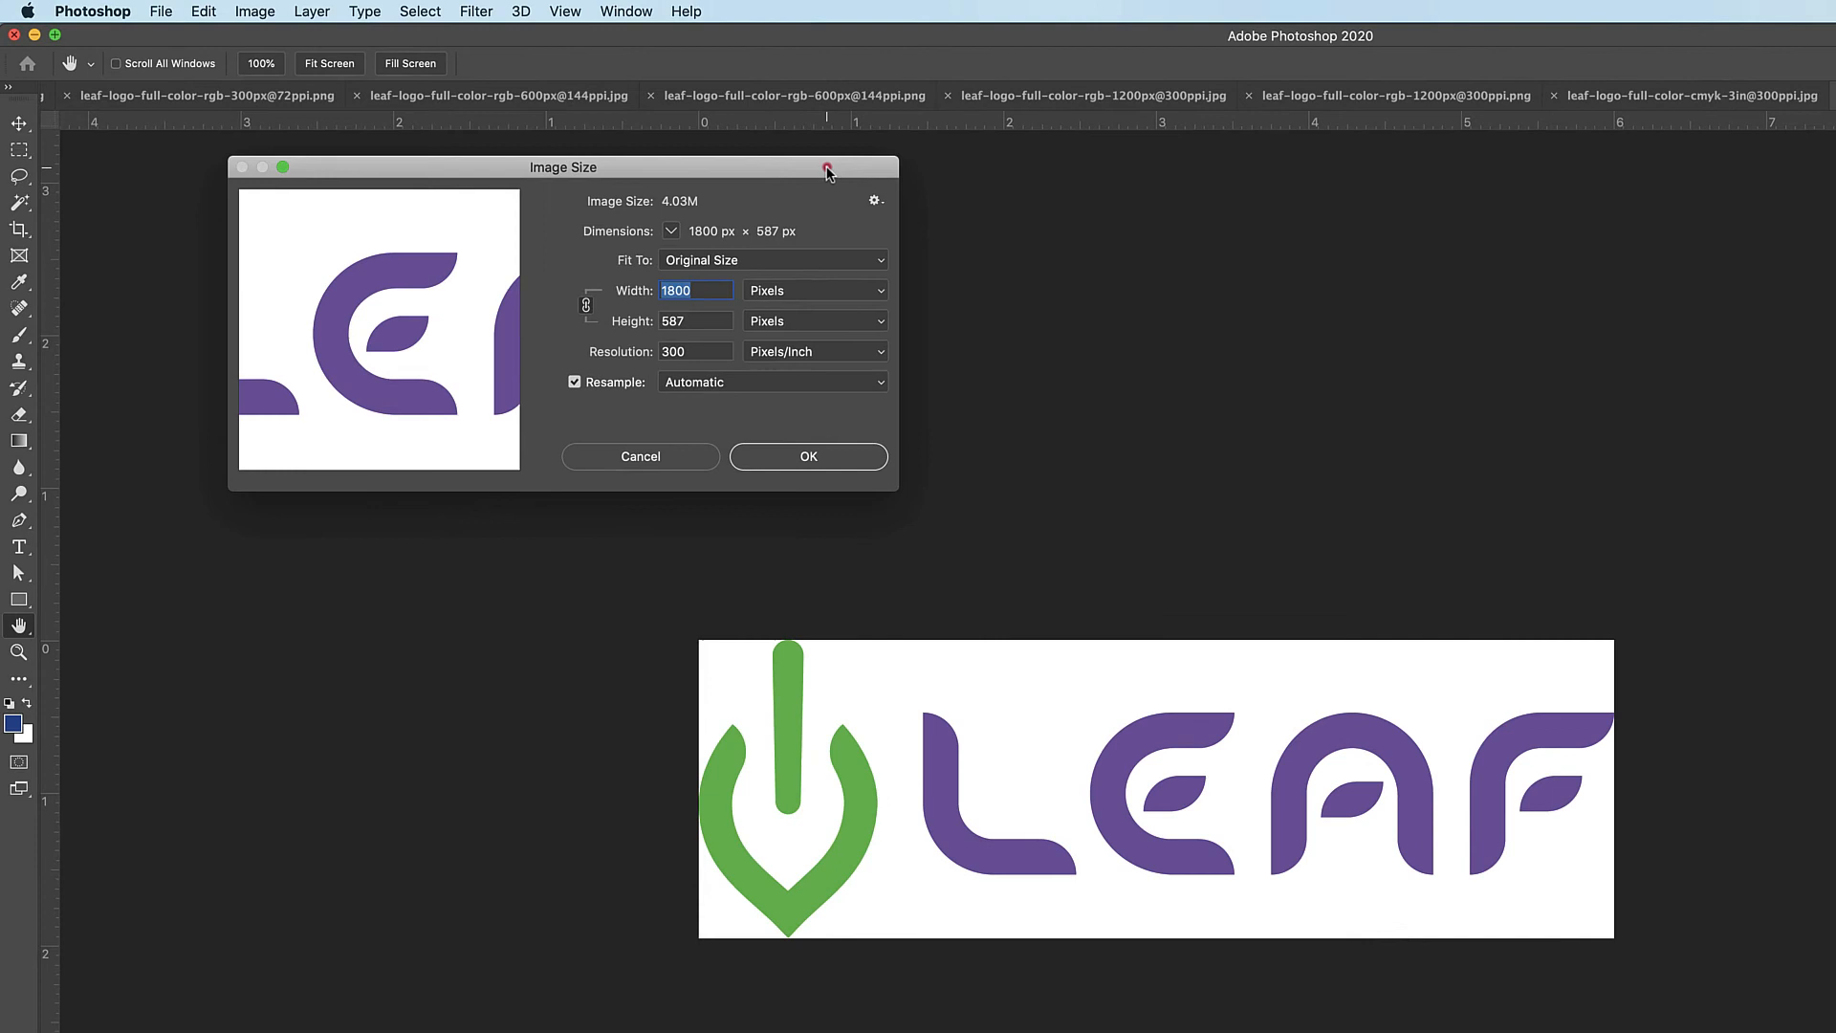
left_click_drag(586, 123, 1498, 150)
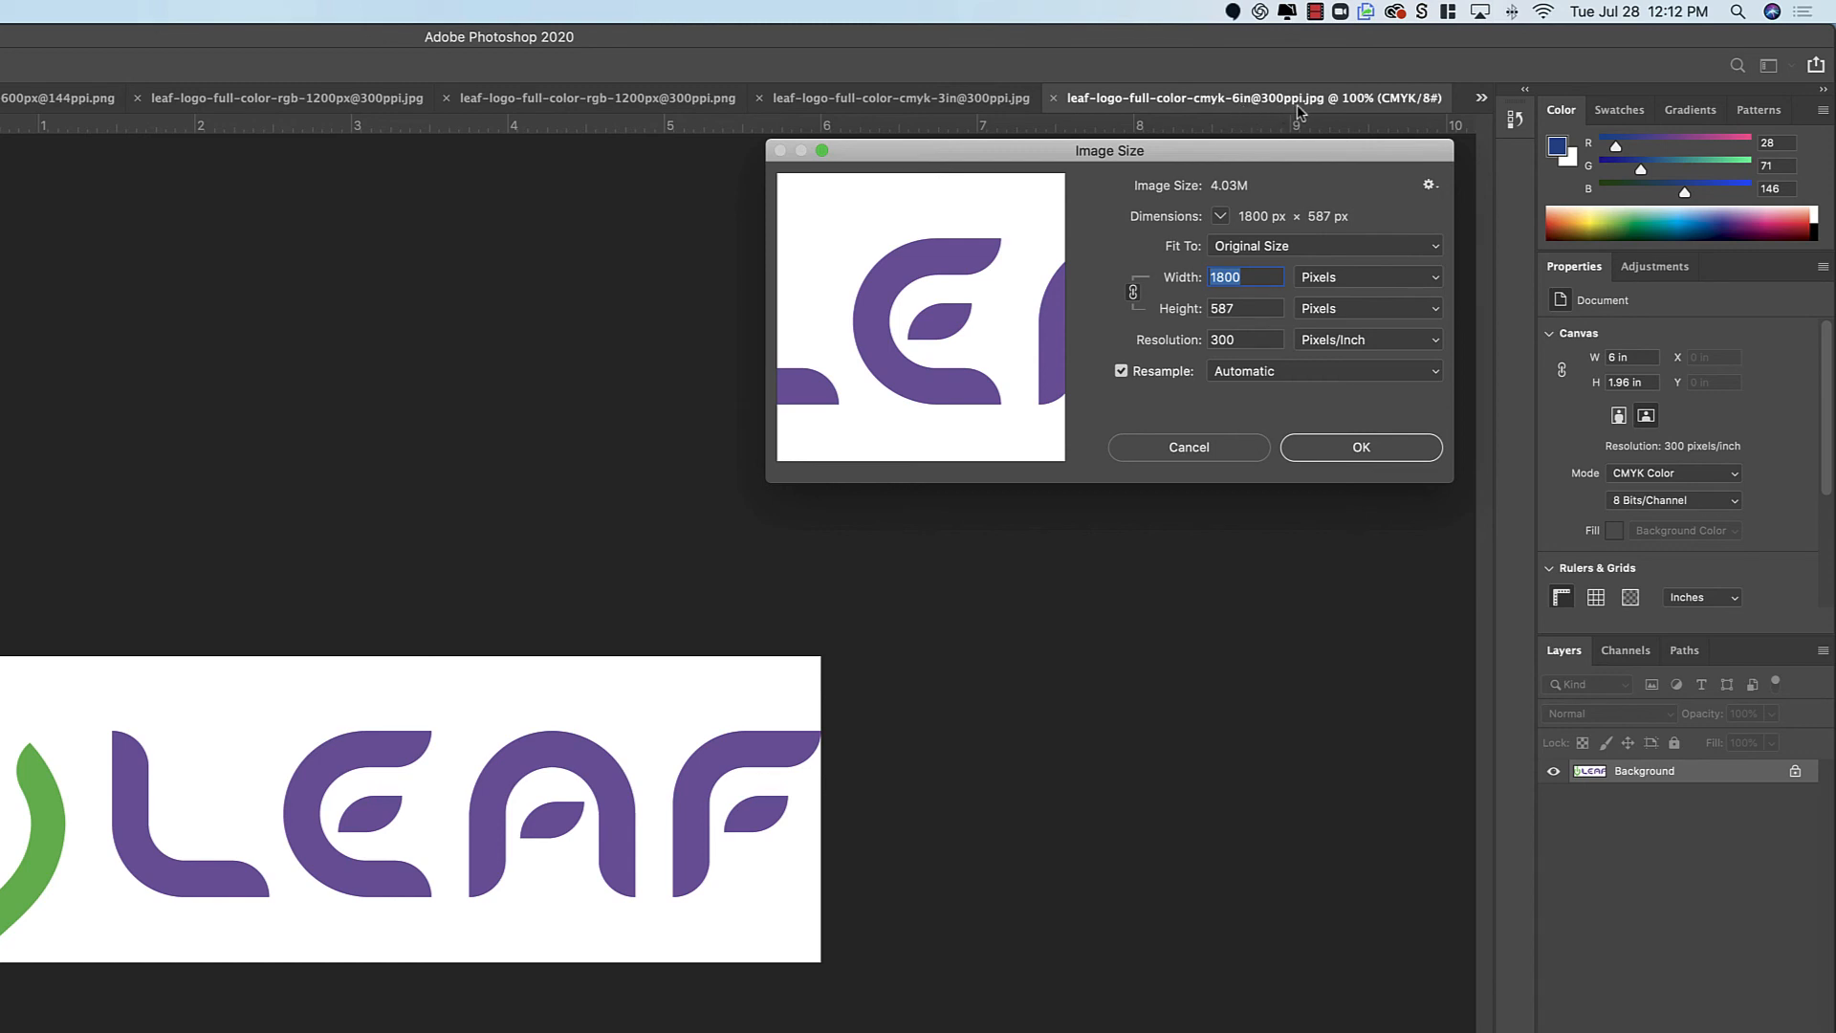
left_click(1433, 277)
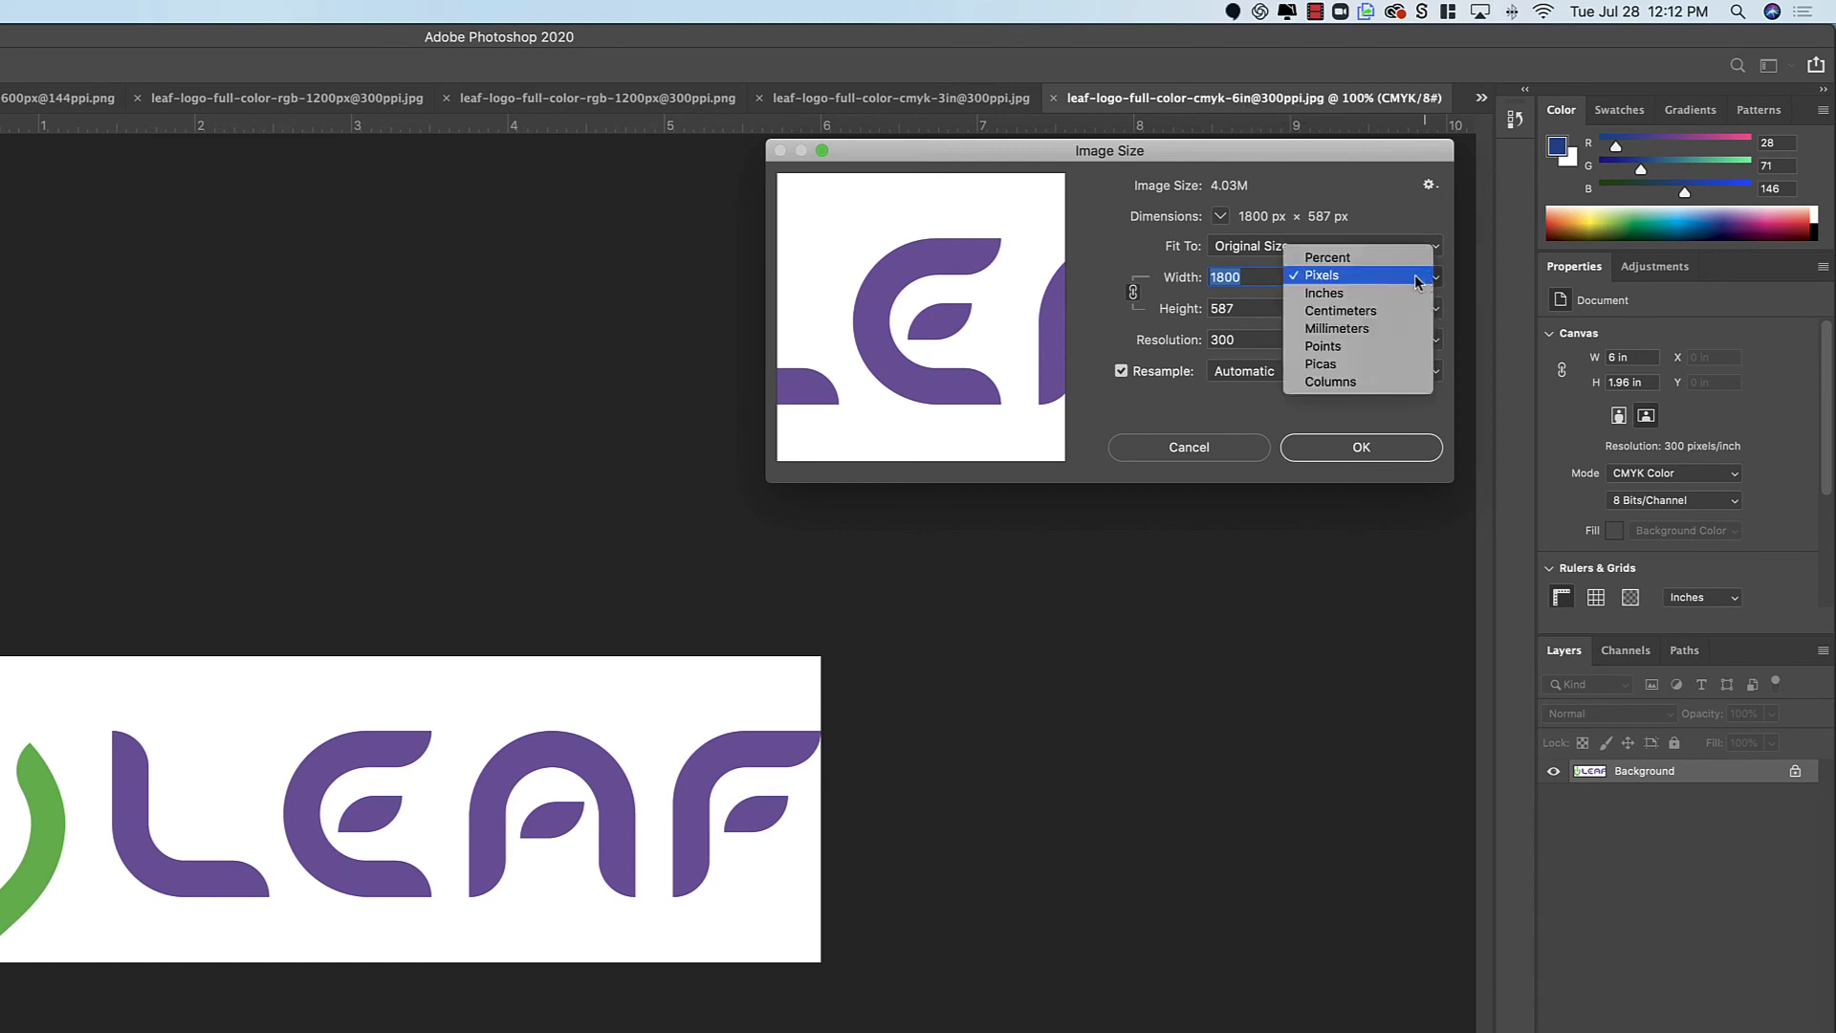
left_click(1359, 296)
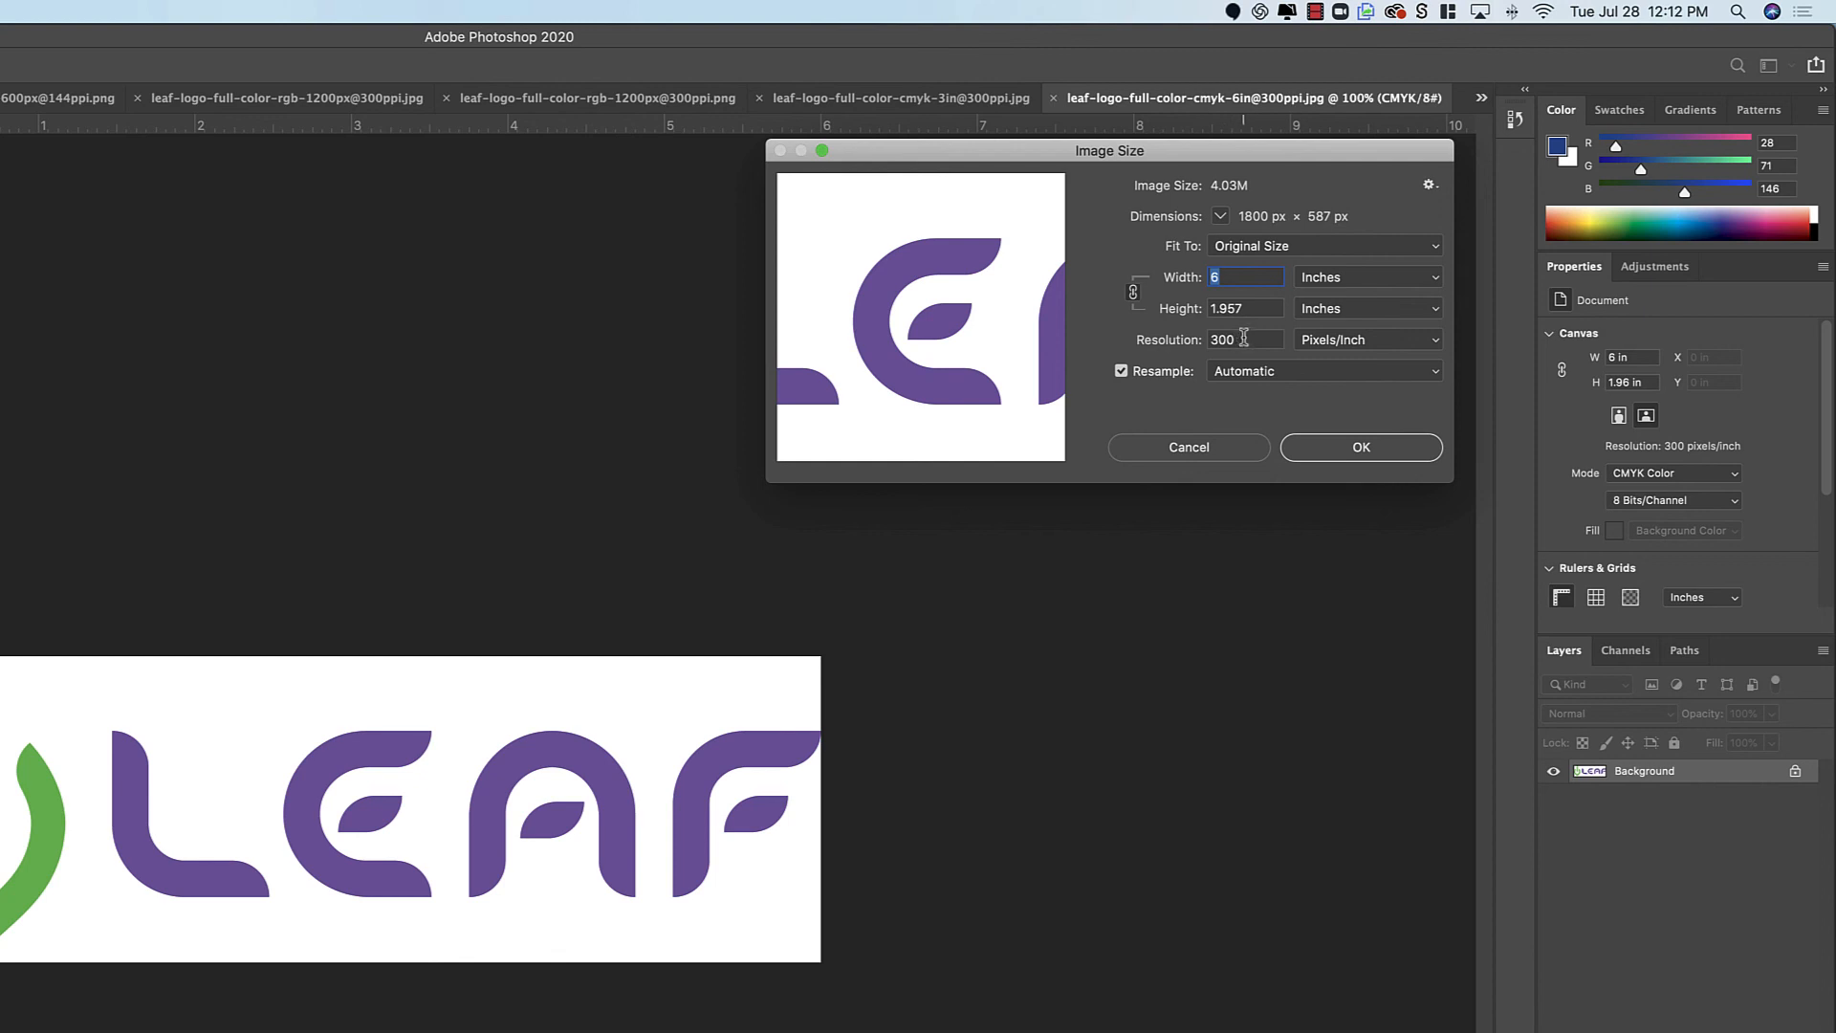
left_click(1196, 448)
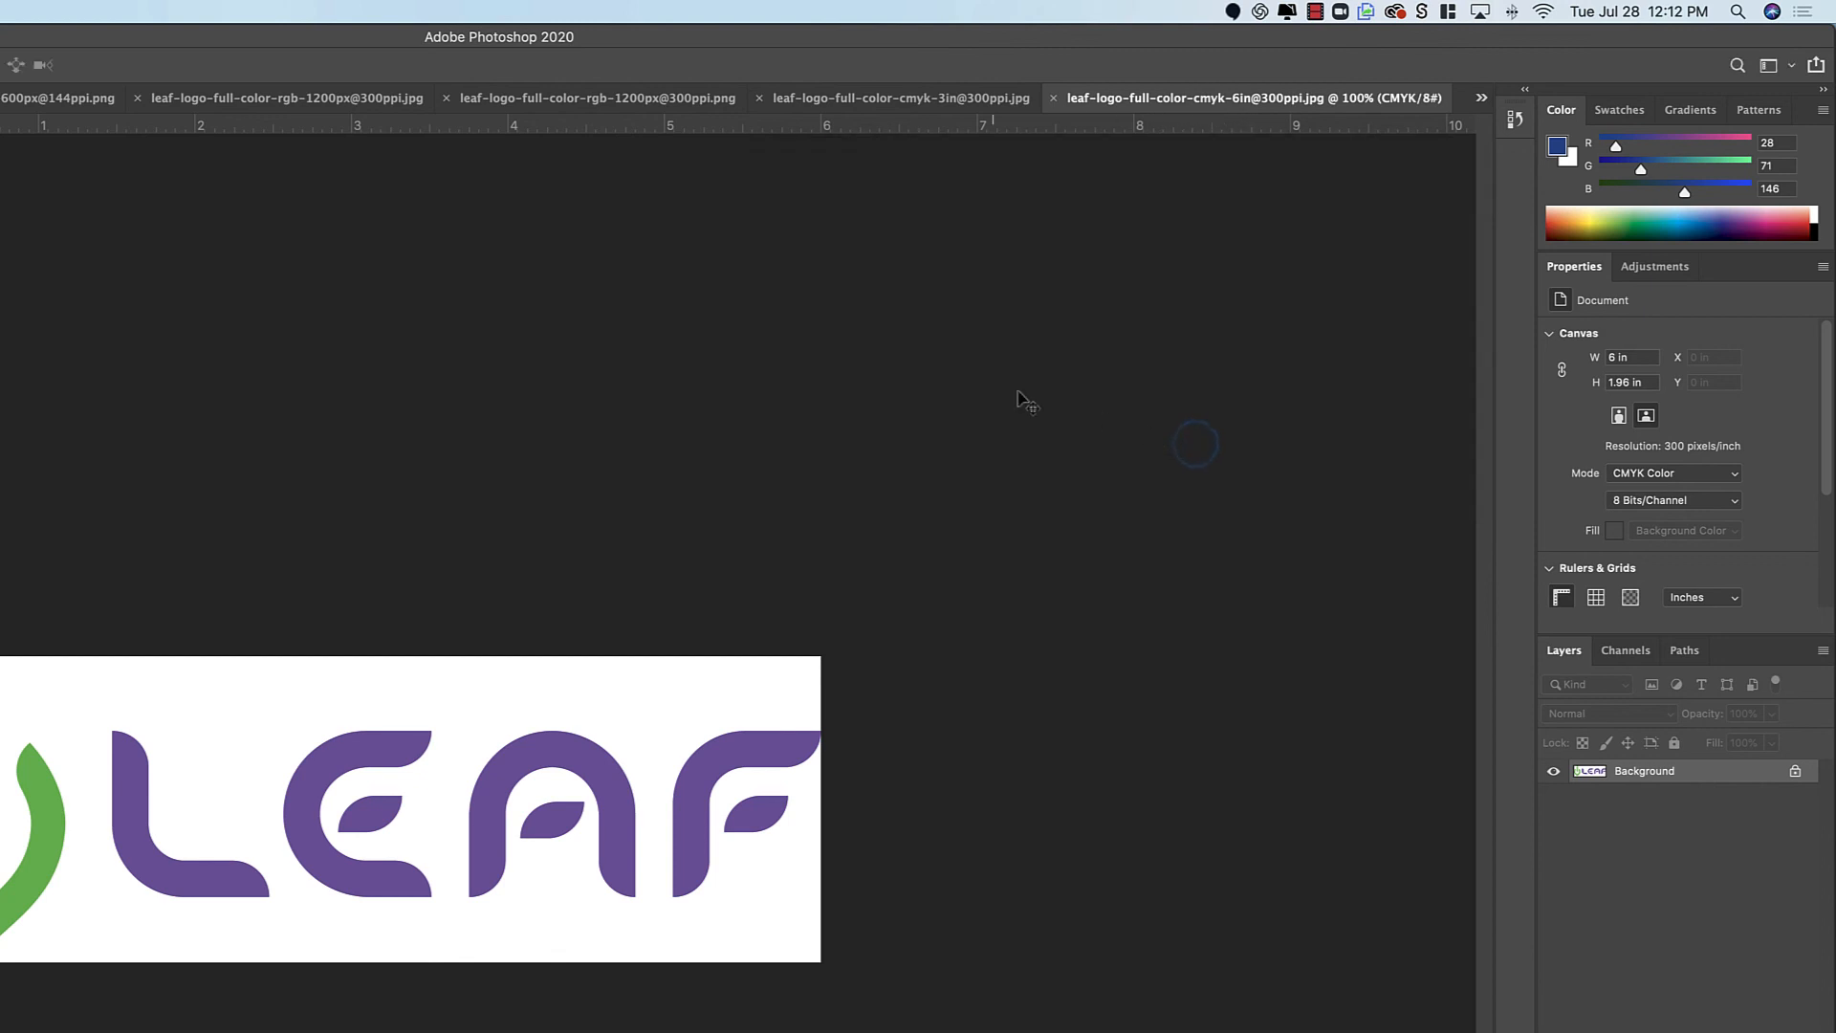
left_click(514, 97)
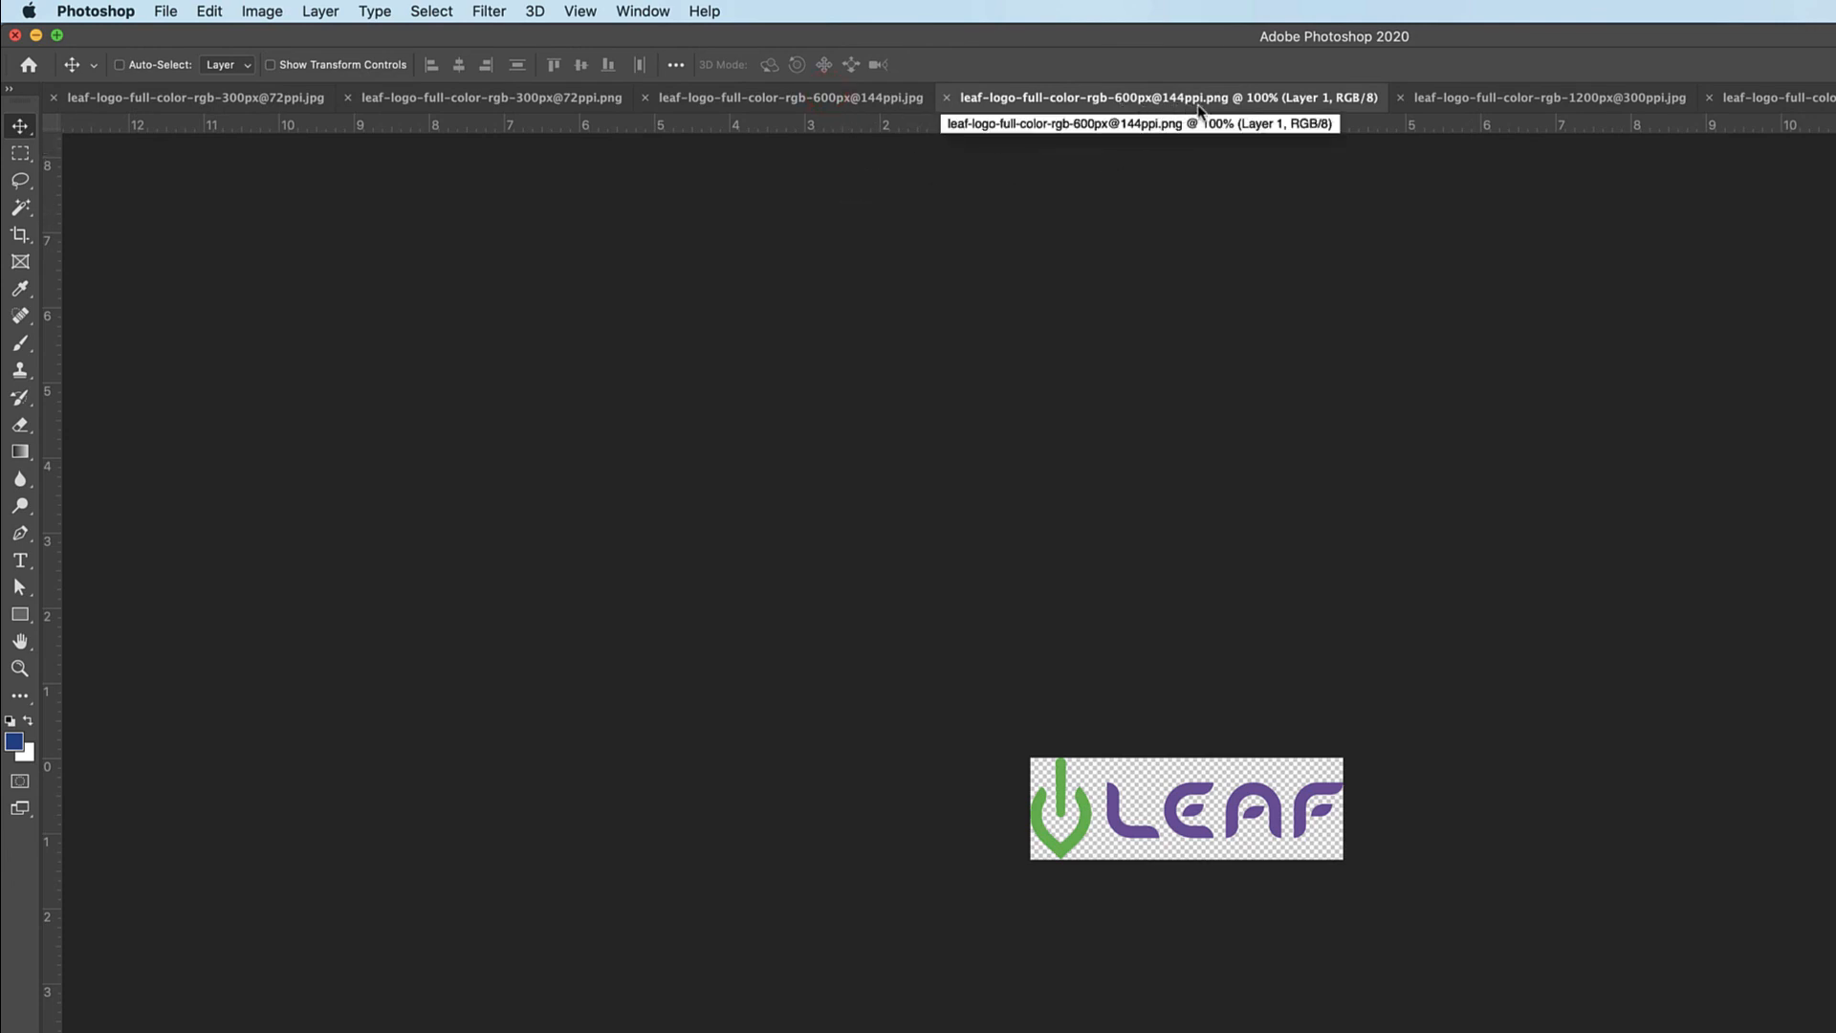
key("super")
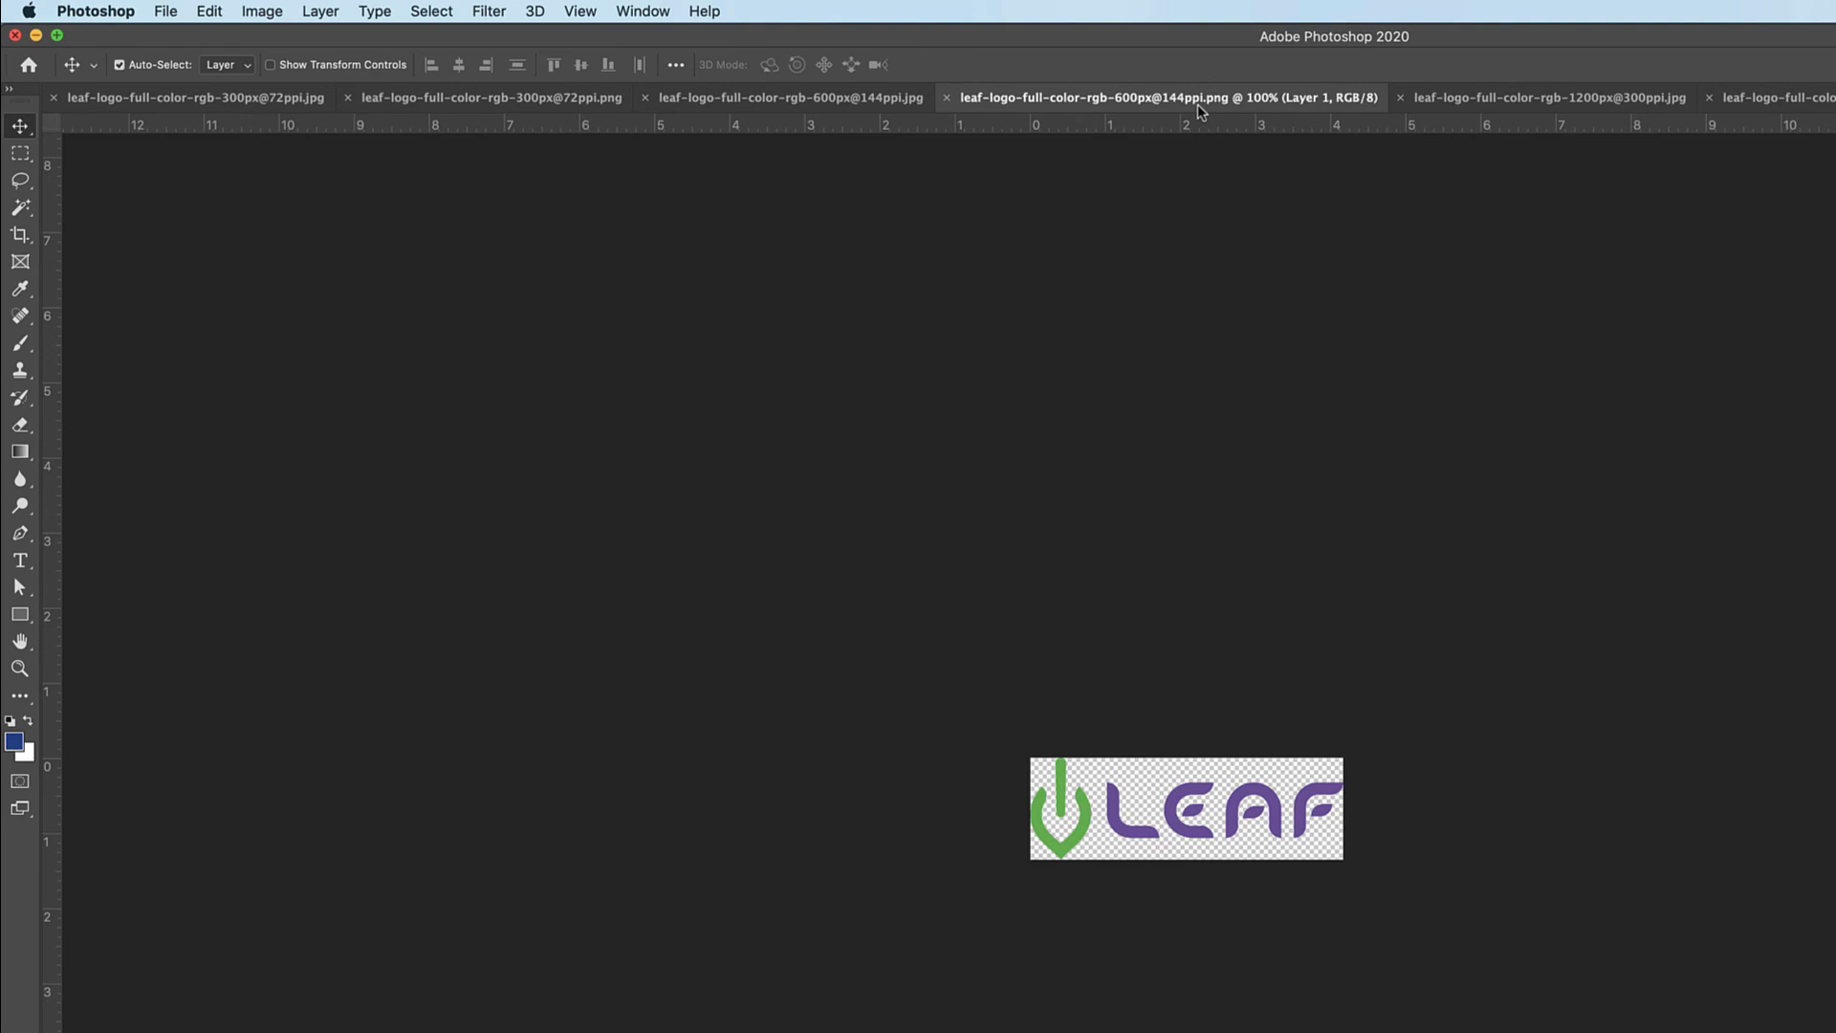
key("alt+super+i")
left_click_drag(1811, 168, 1614, 167)
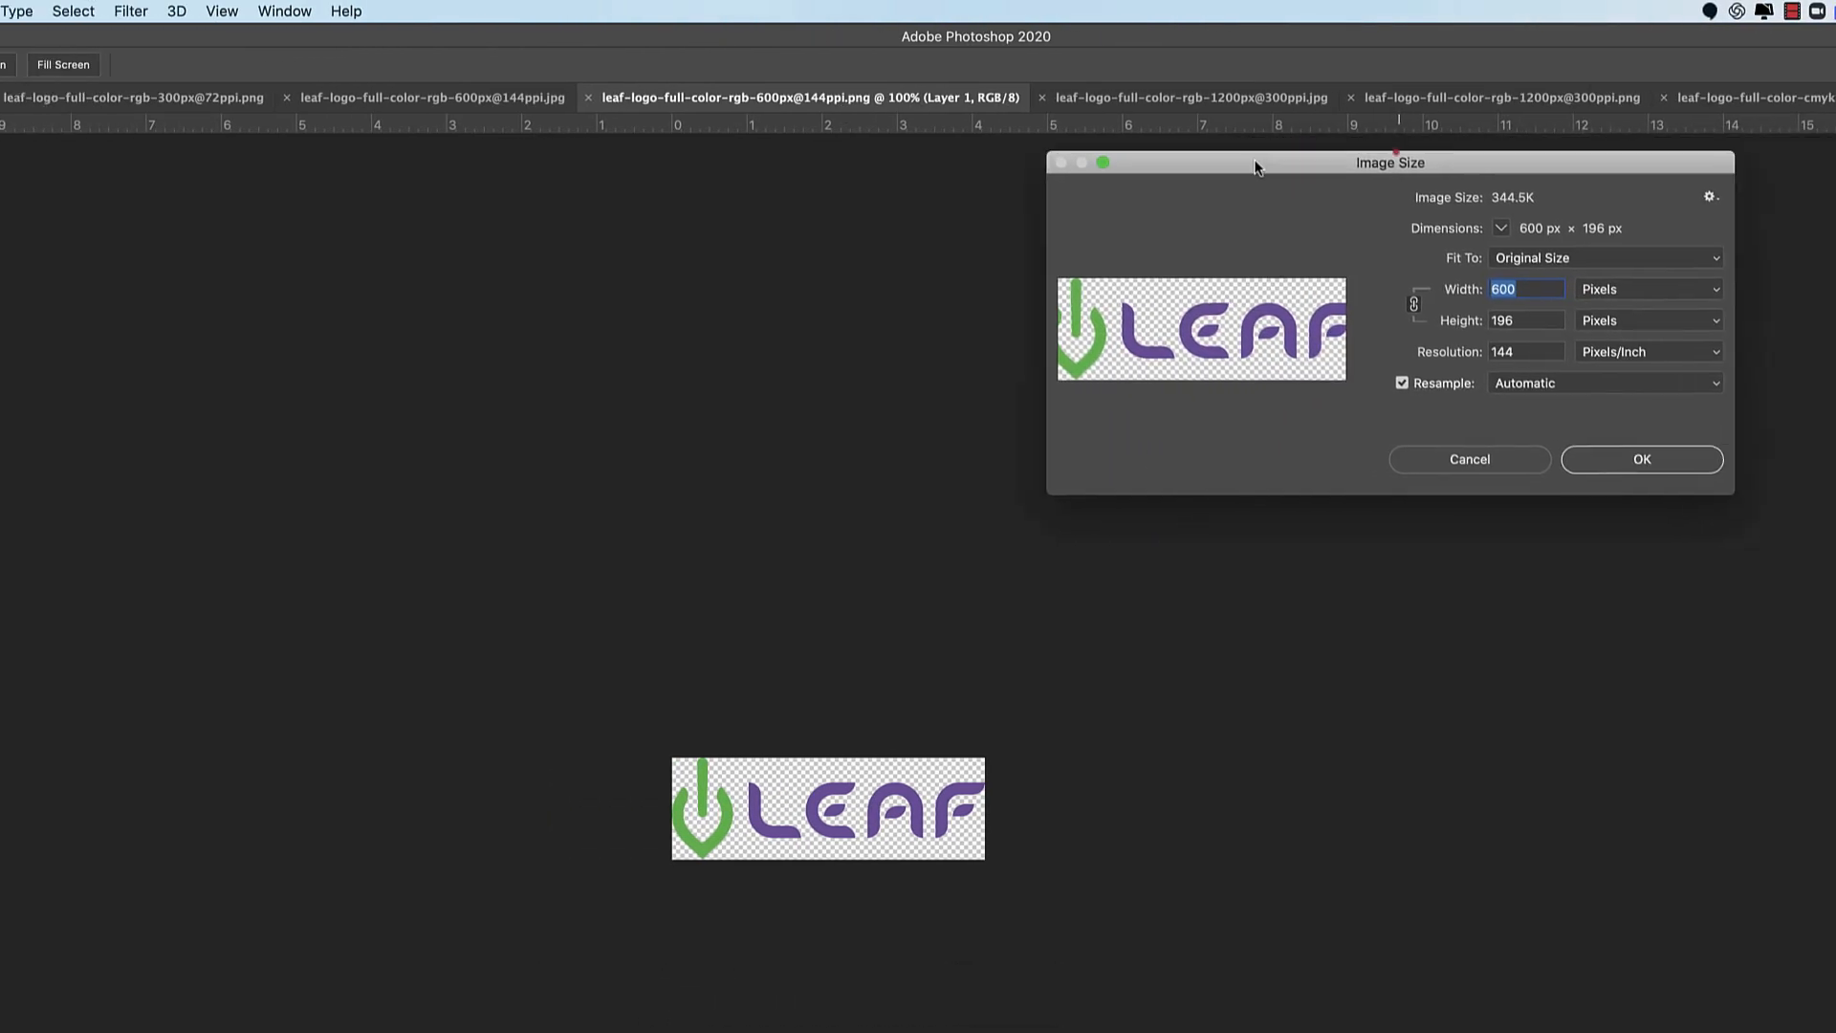
left_click_drag(1254, 163, 509, 134)
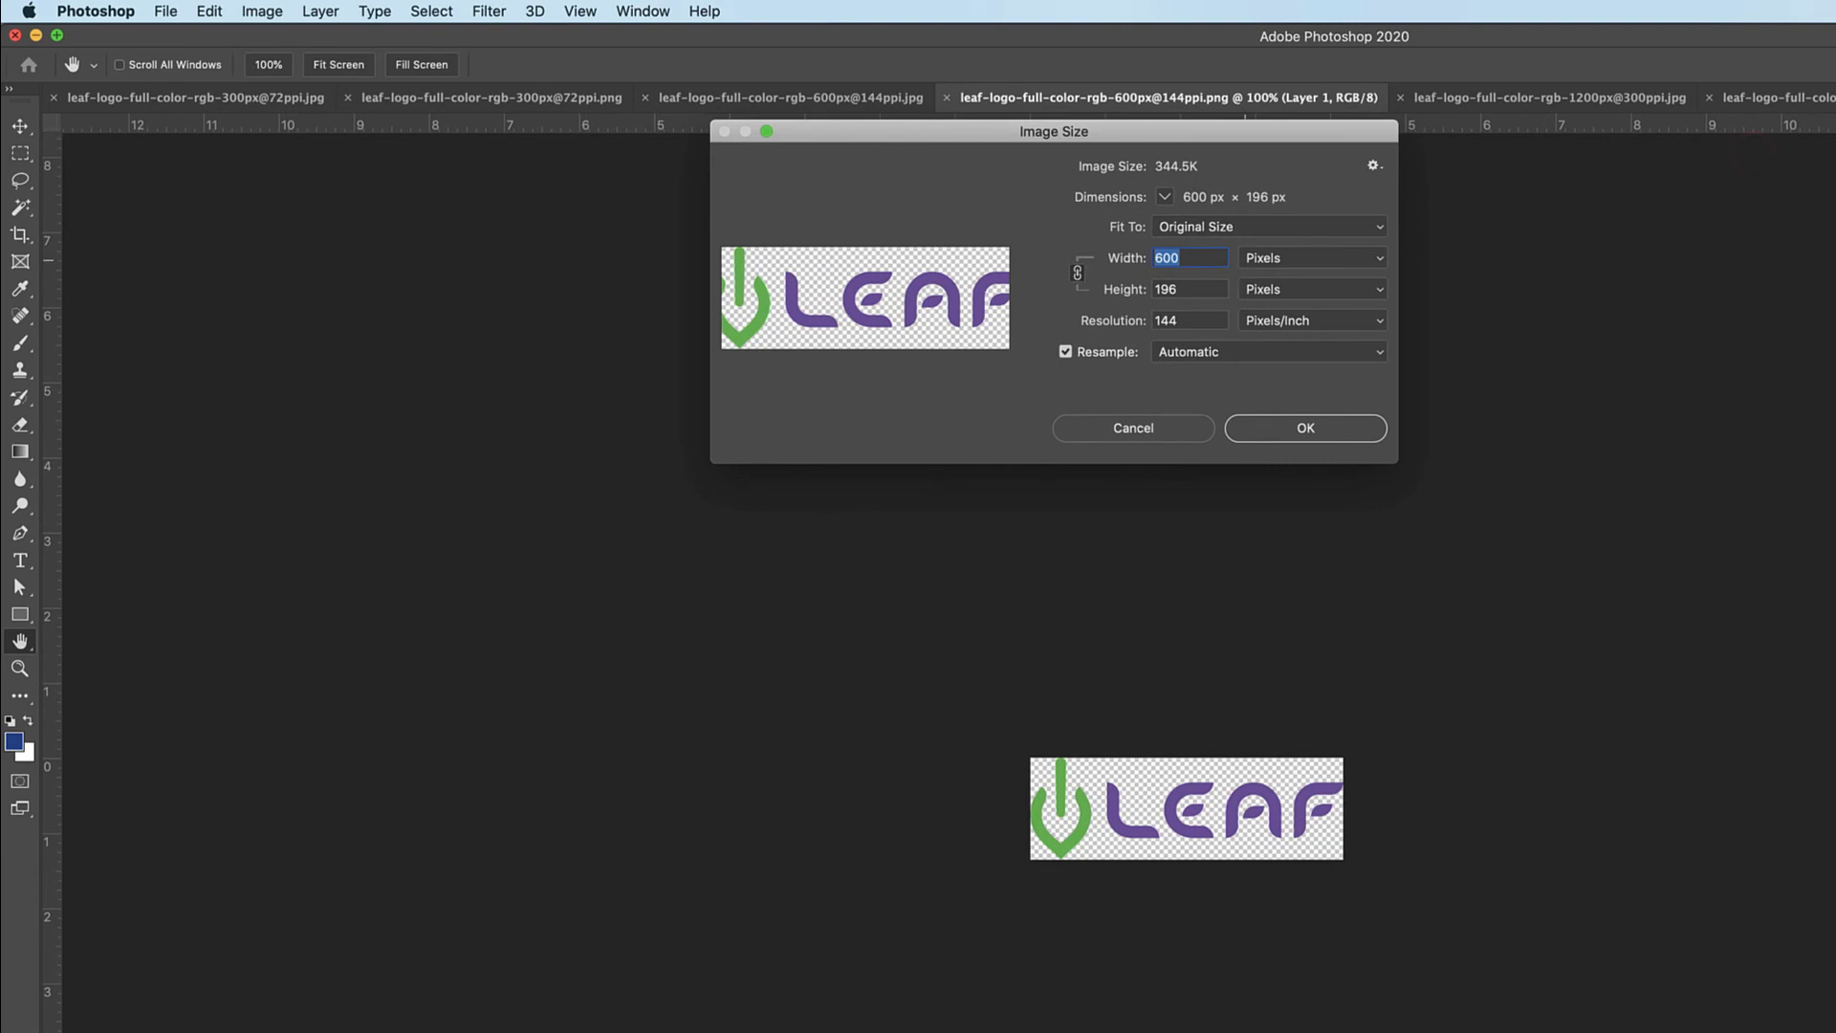